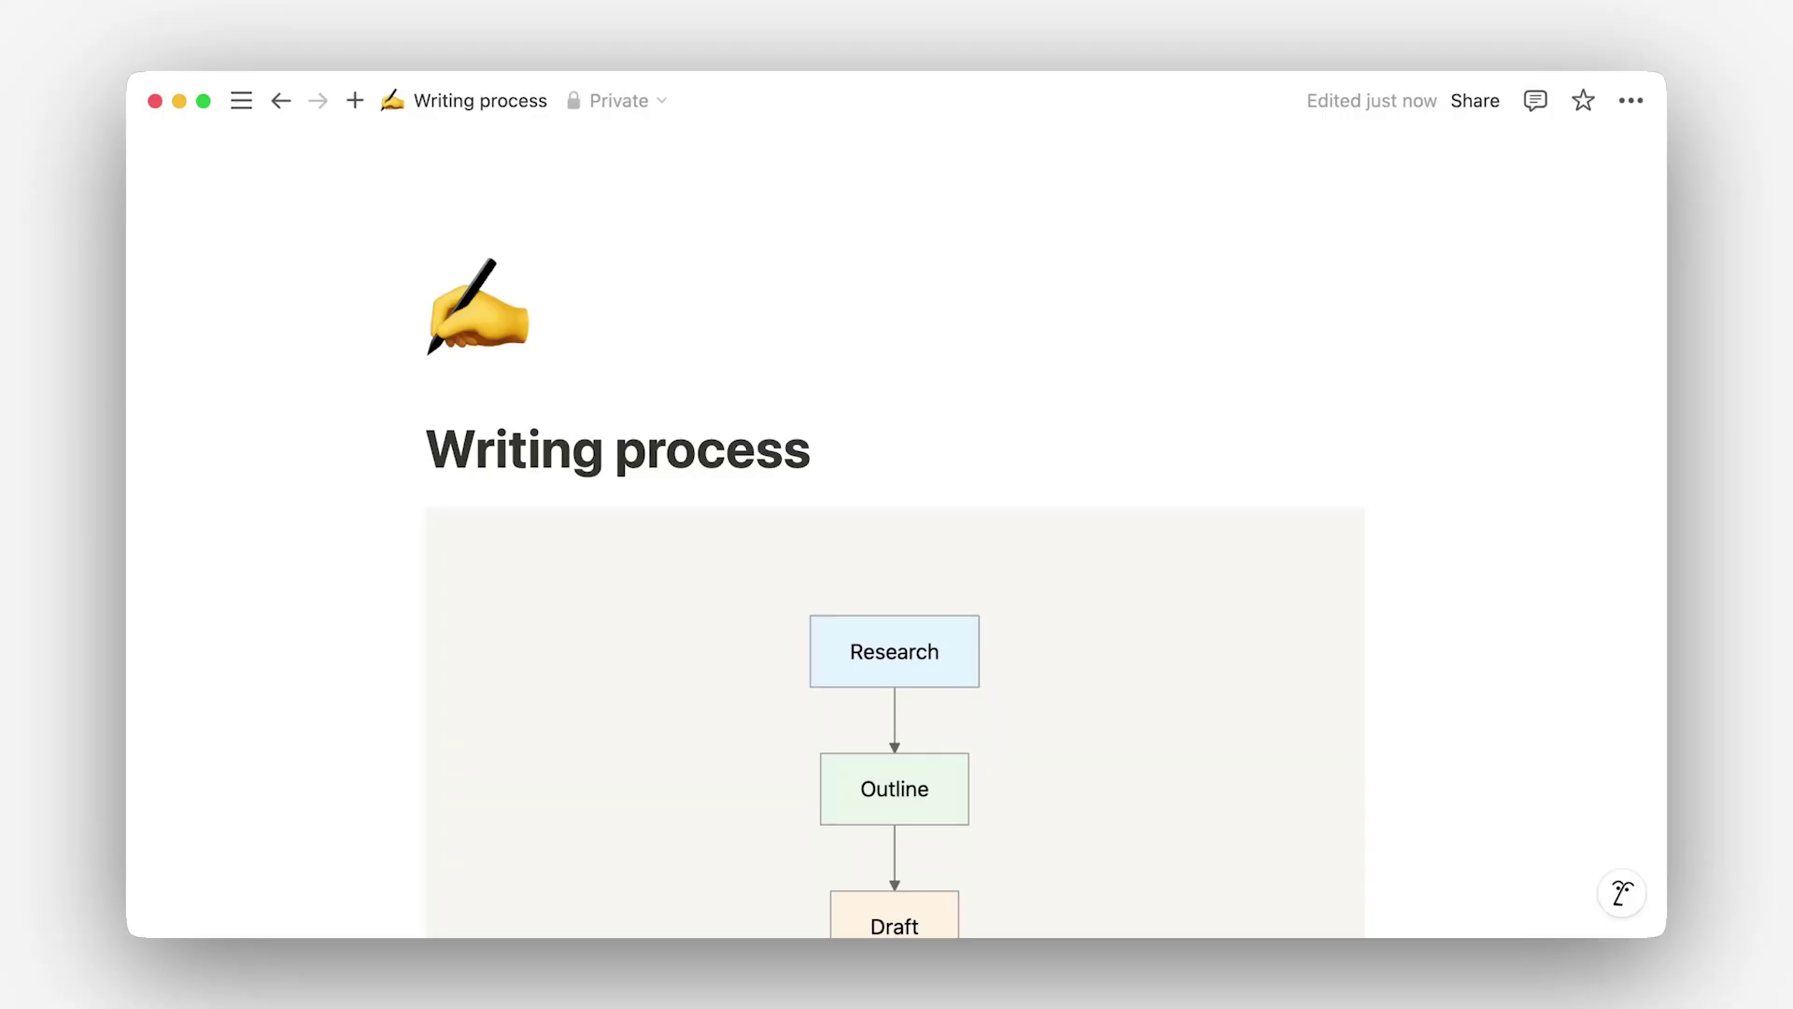
Step: Scroll down through the Writing process page on the way to the Editorial Calendar
scroll(895, 542, "down", 5)
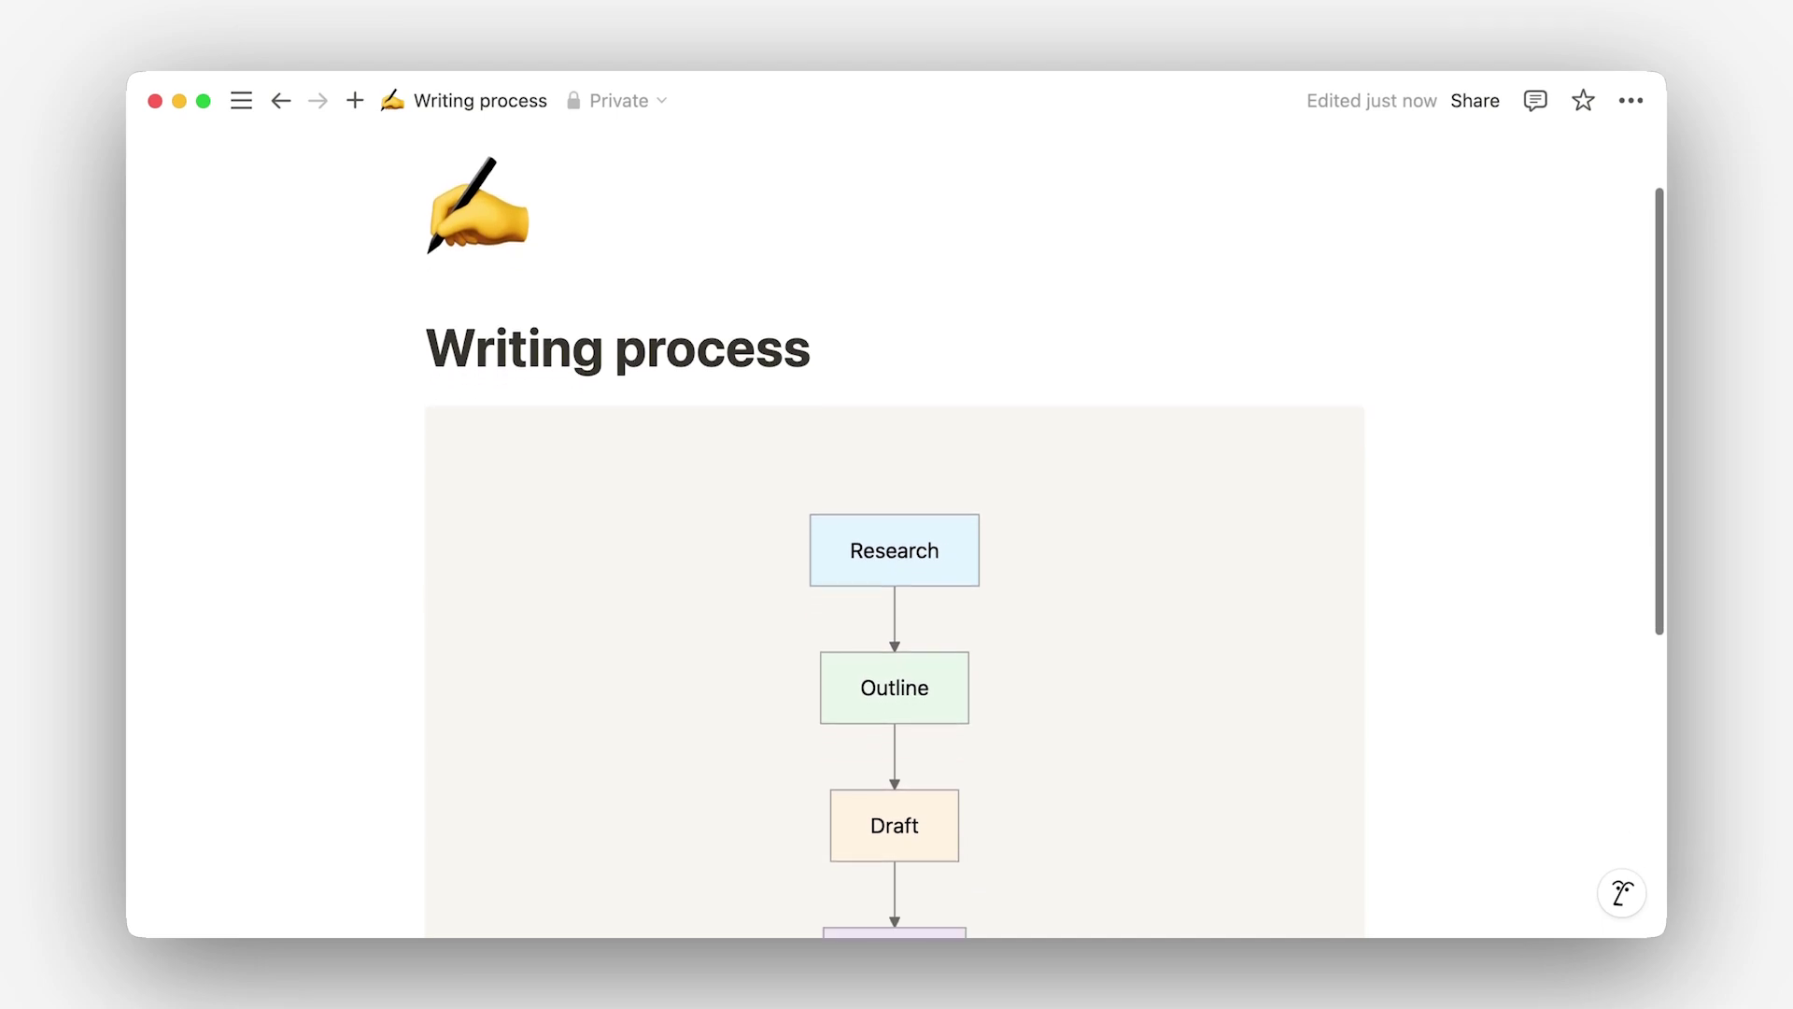
scroll(895, 541, "down", 4)
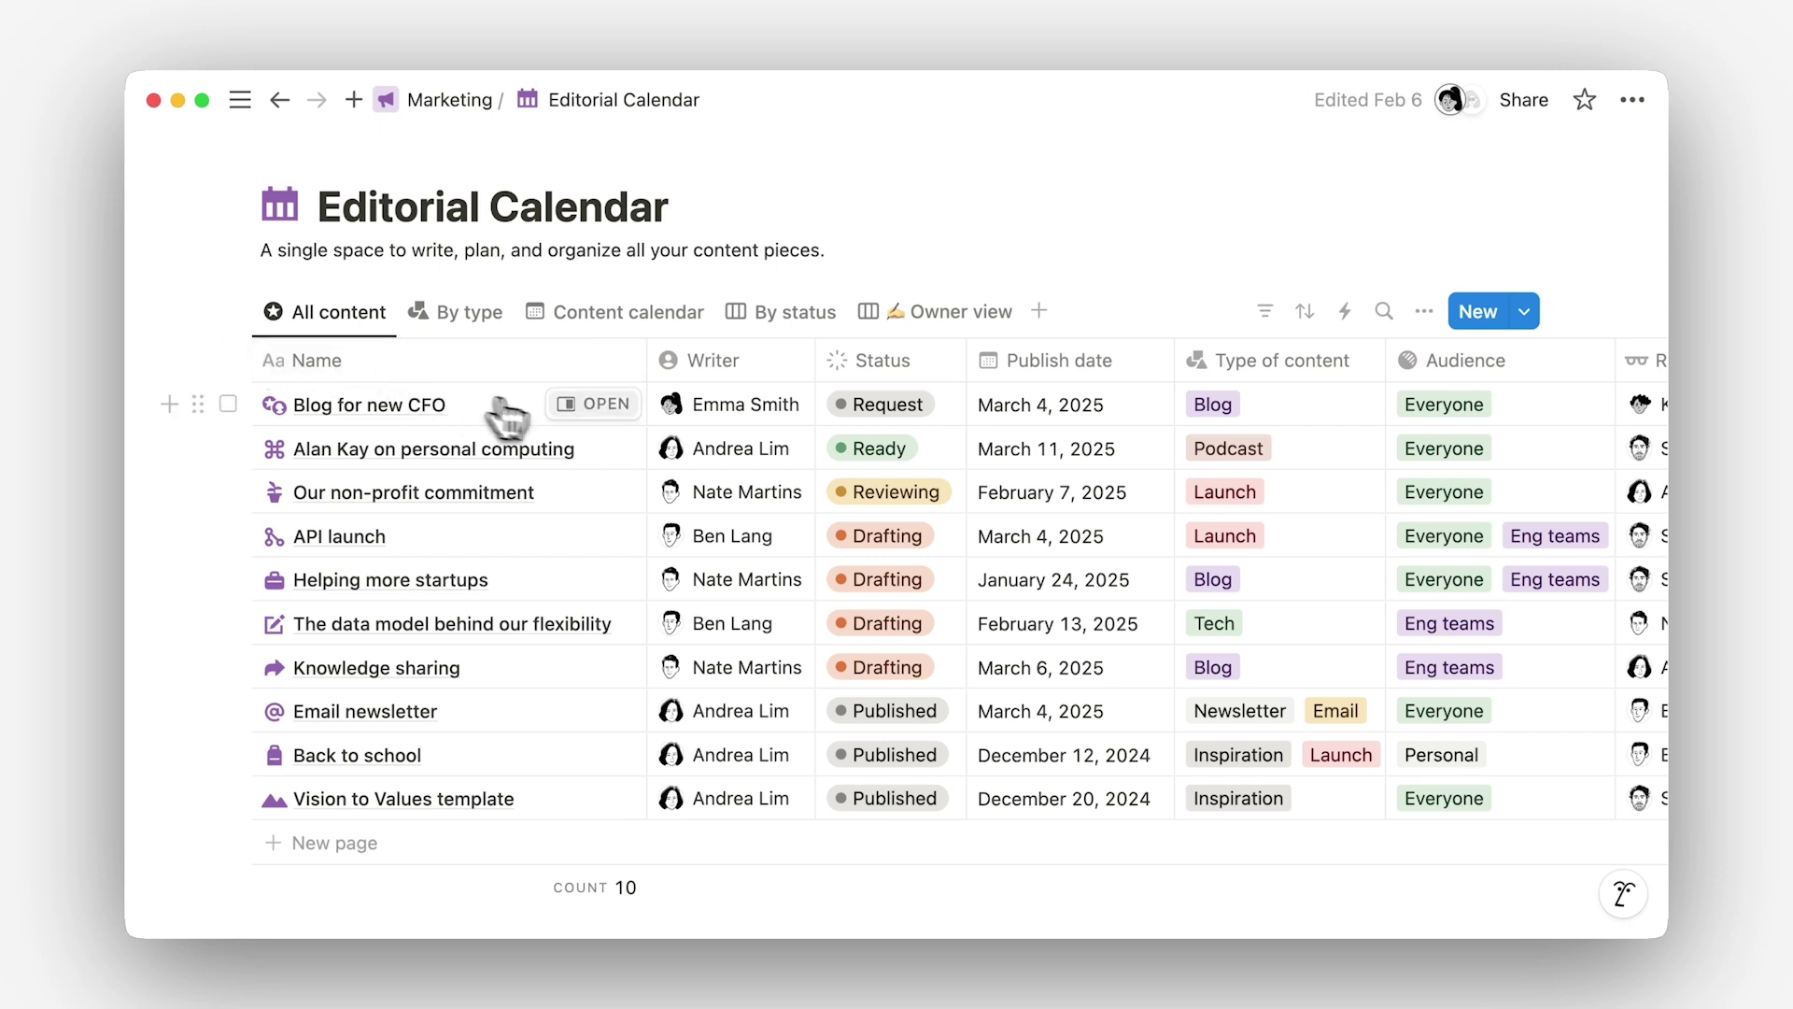
Step: Open the Blog for new CFO request as a full page and scroll to its Request details
left_click(606, 410)
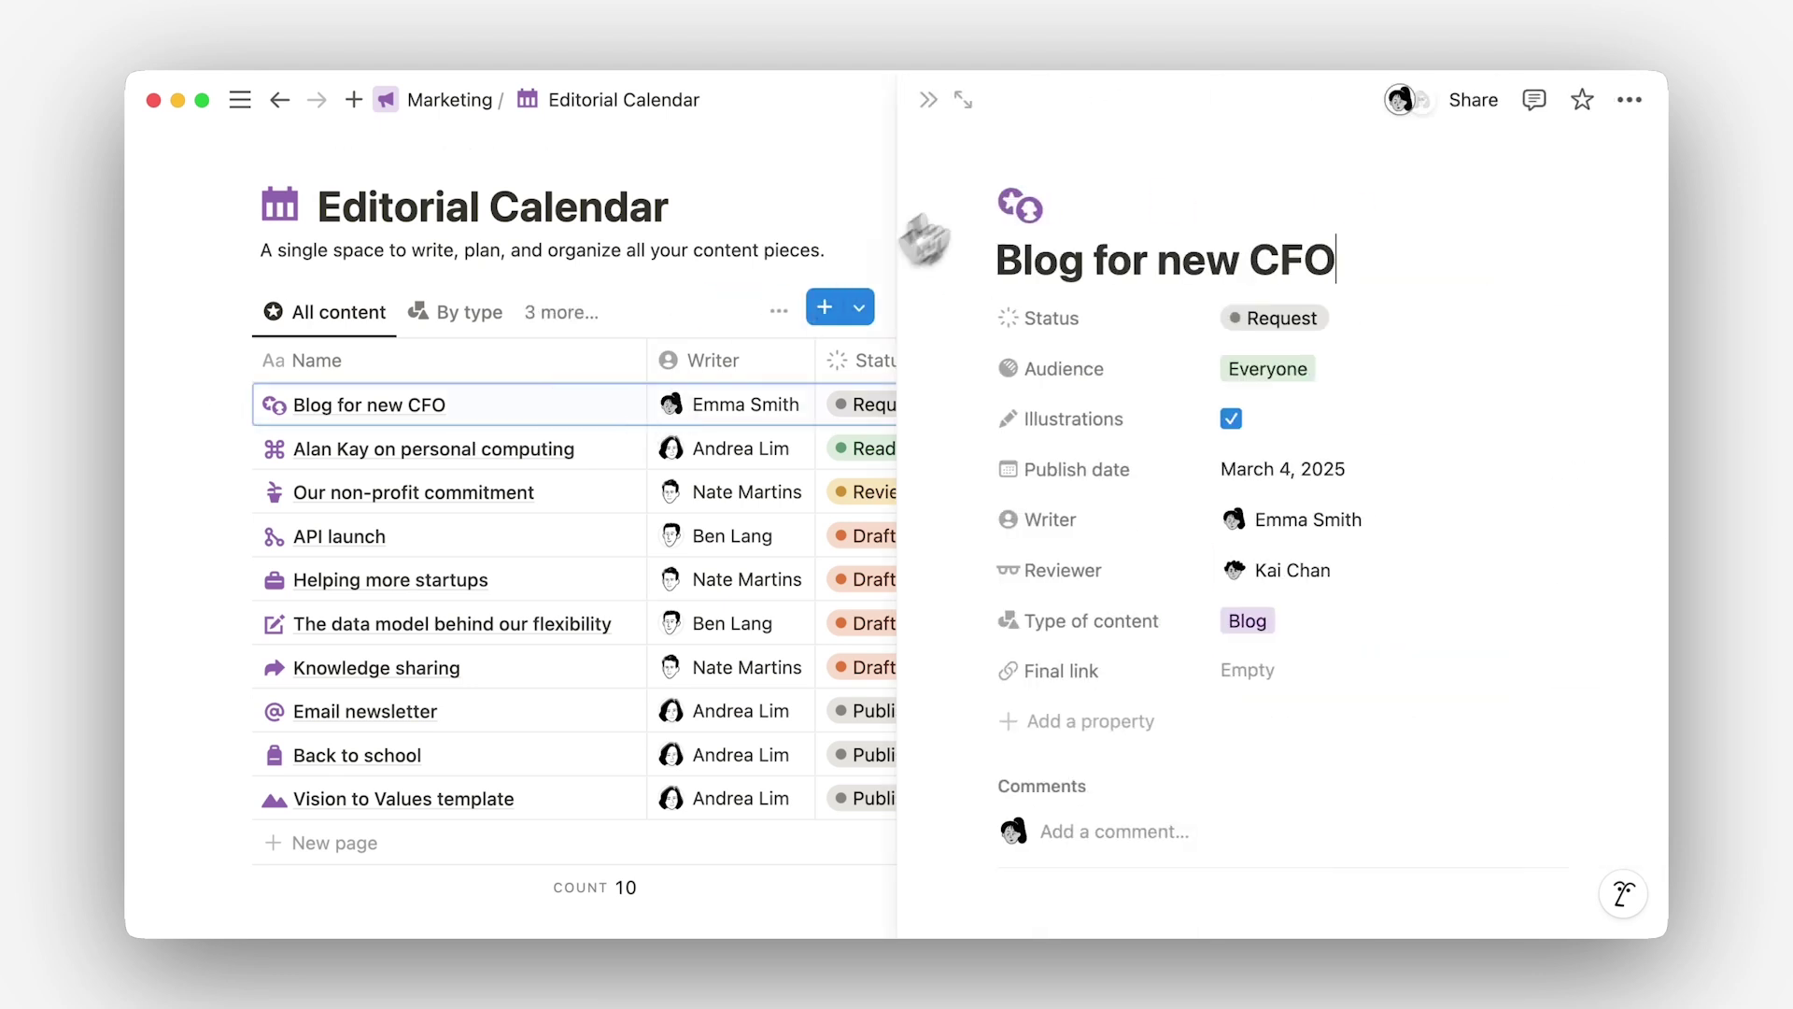
left_click(962, 99)
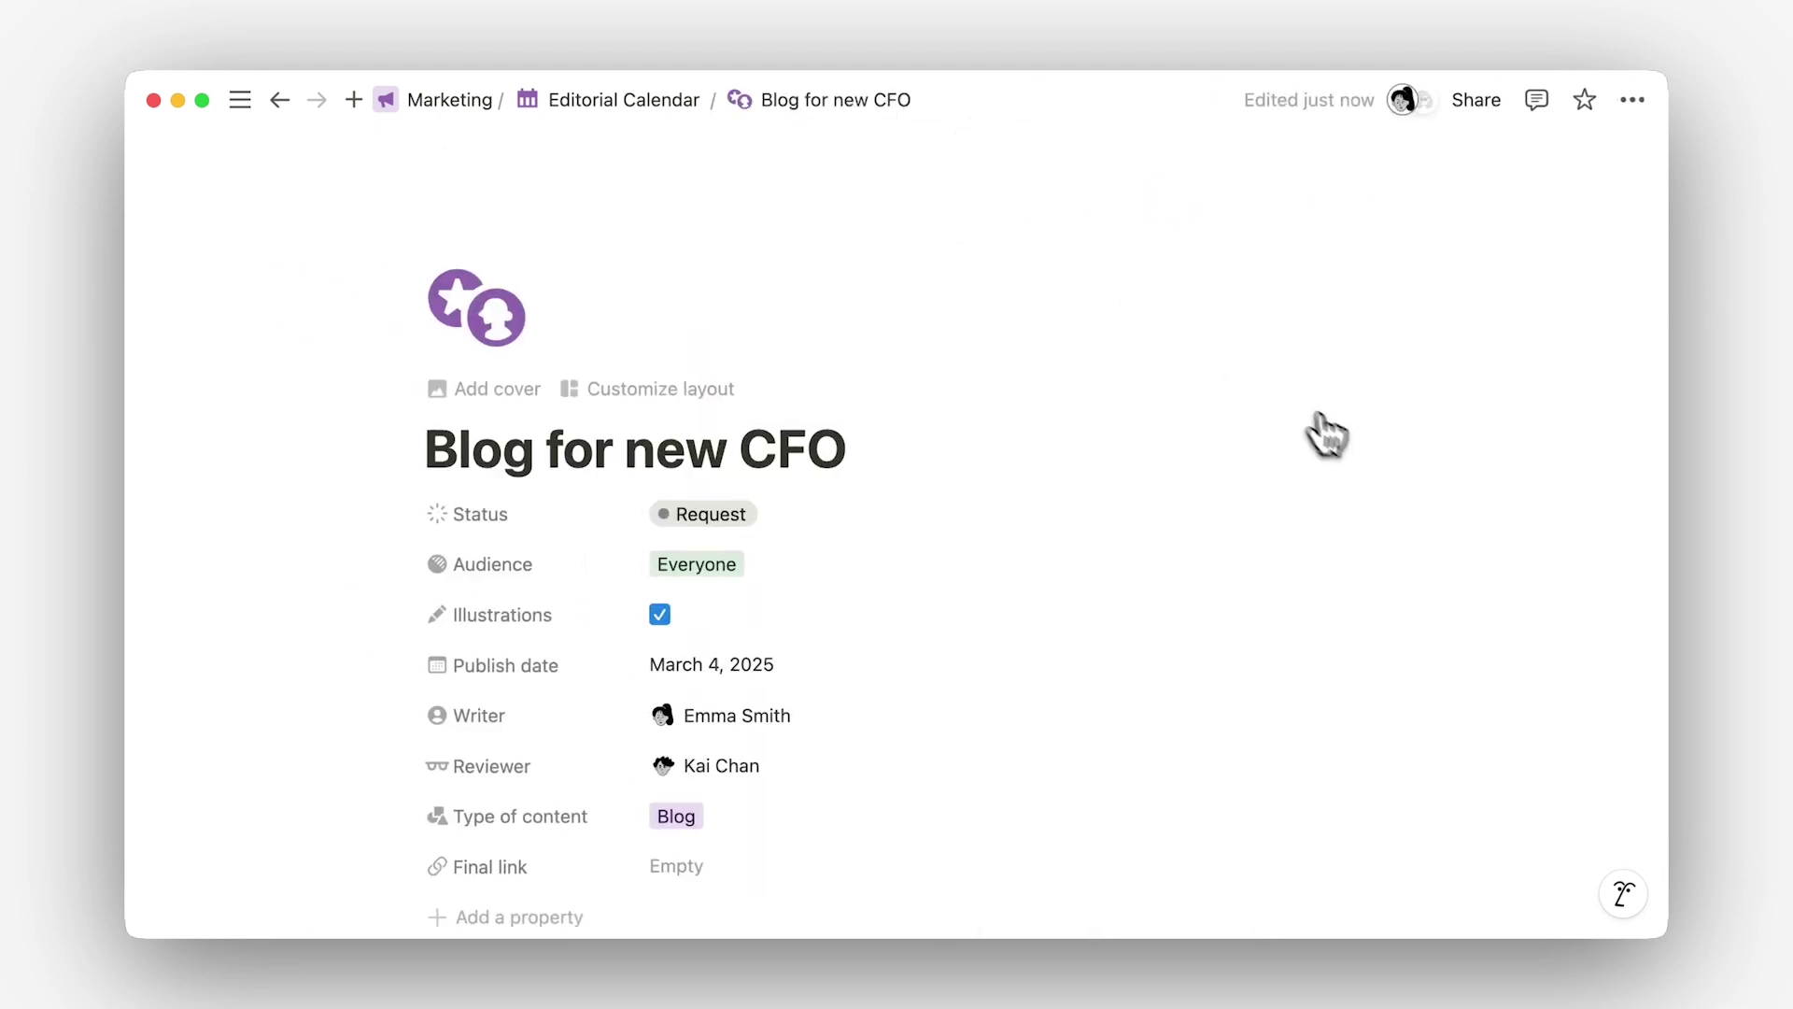
scroll(1473, 558, "down", 5)
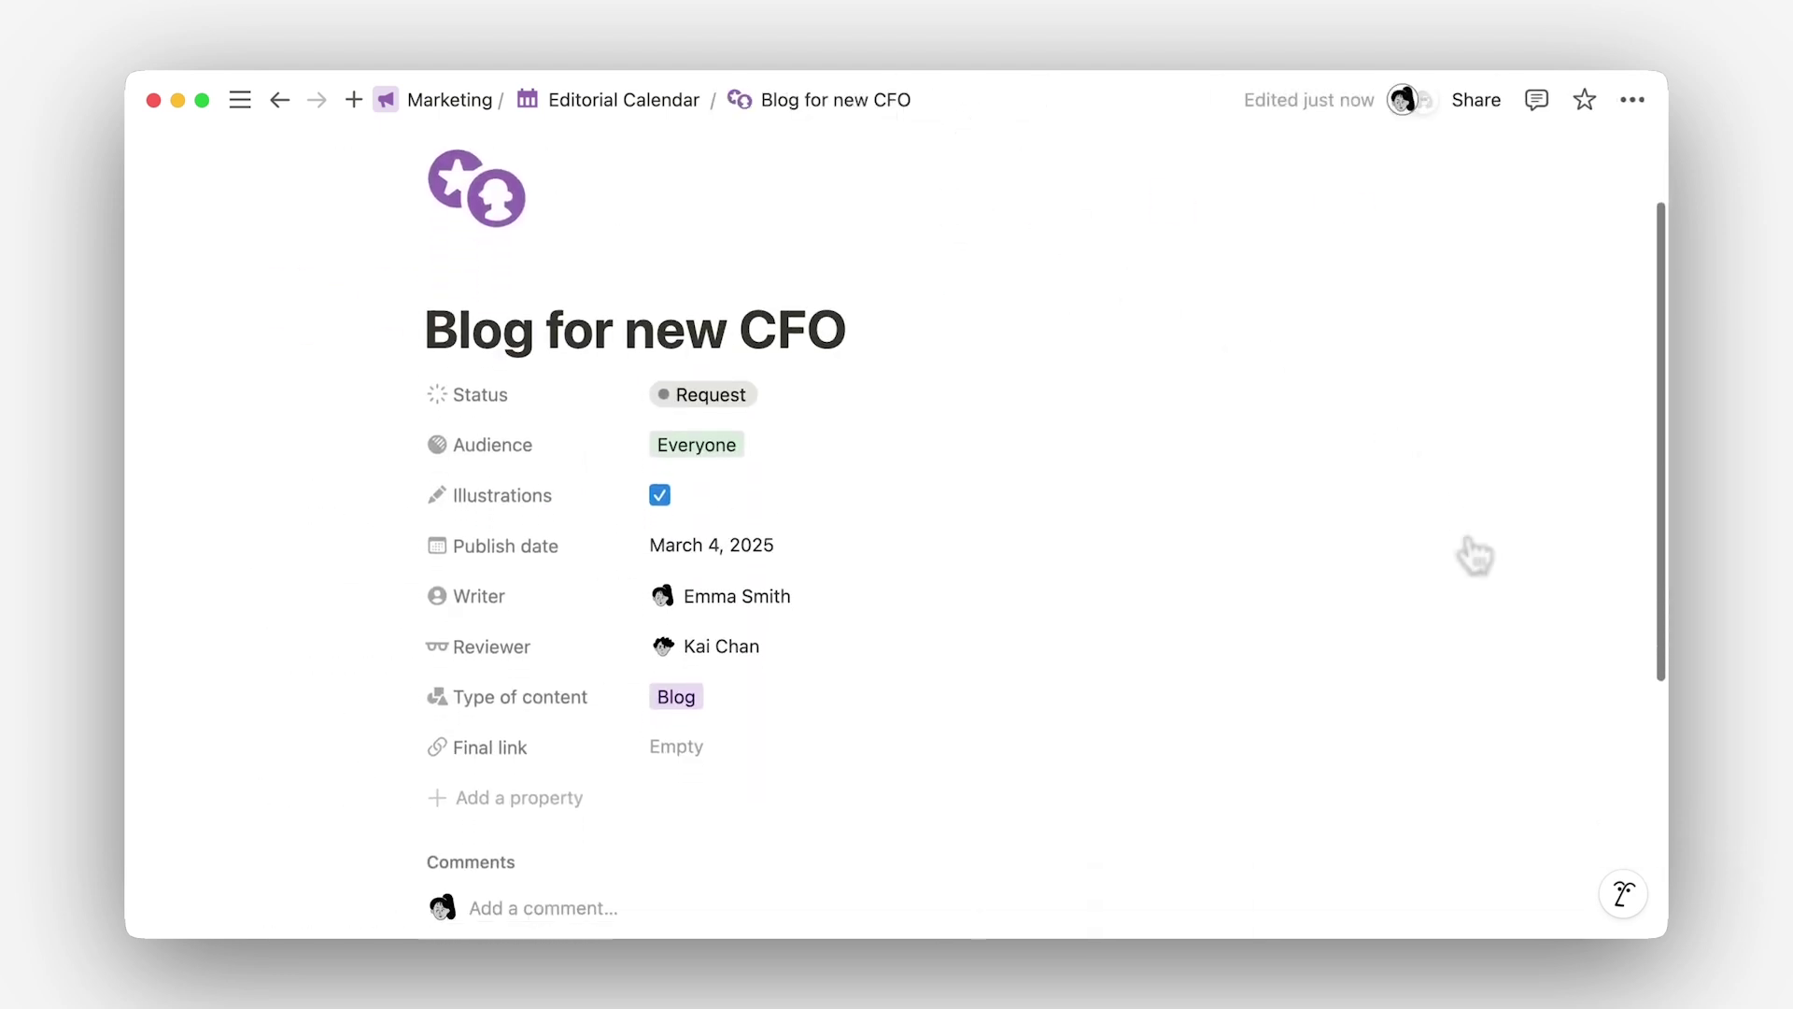
scroll(1046, 538, "down", 1)
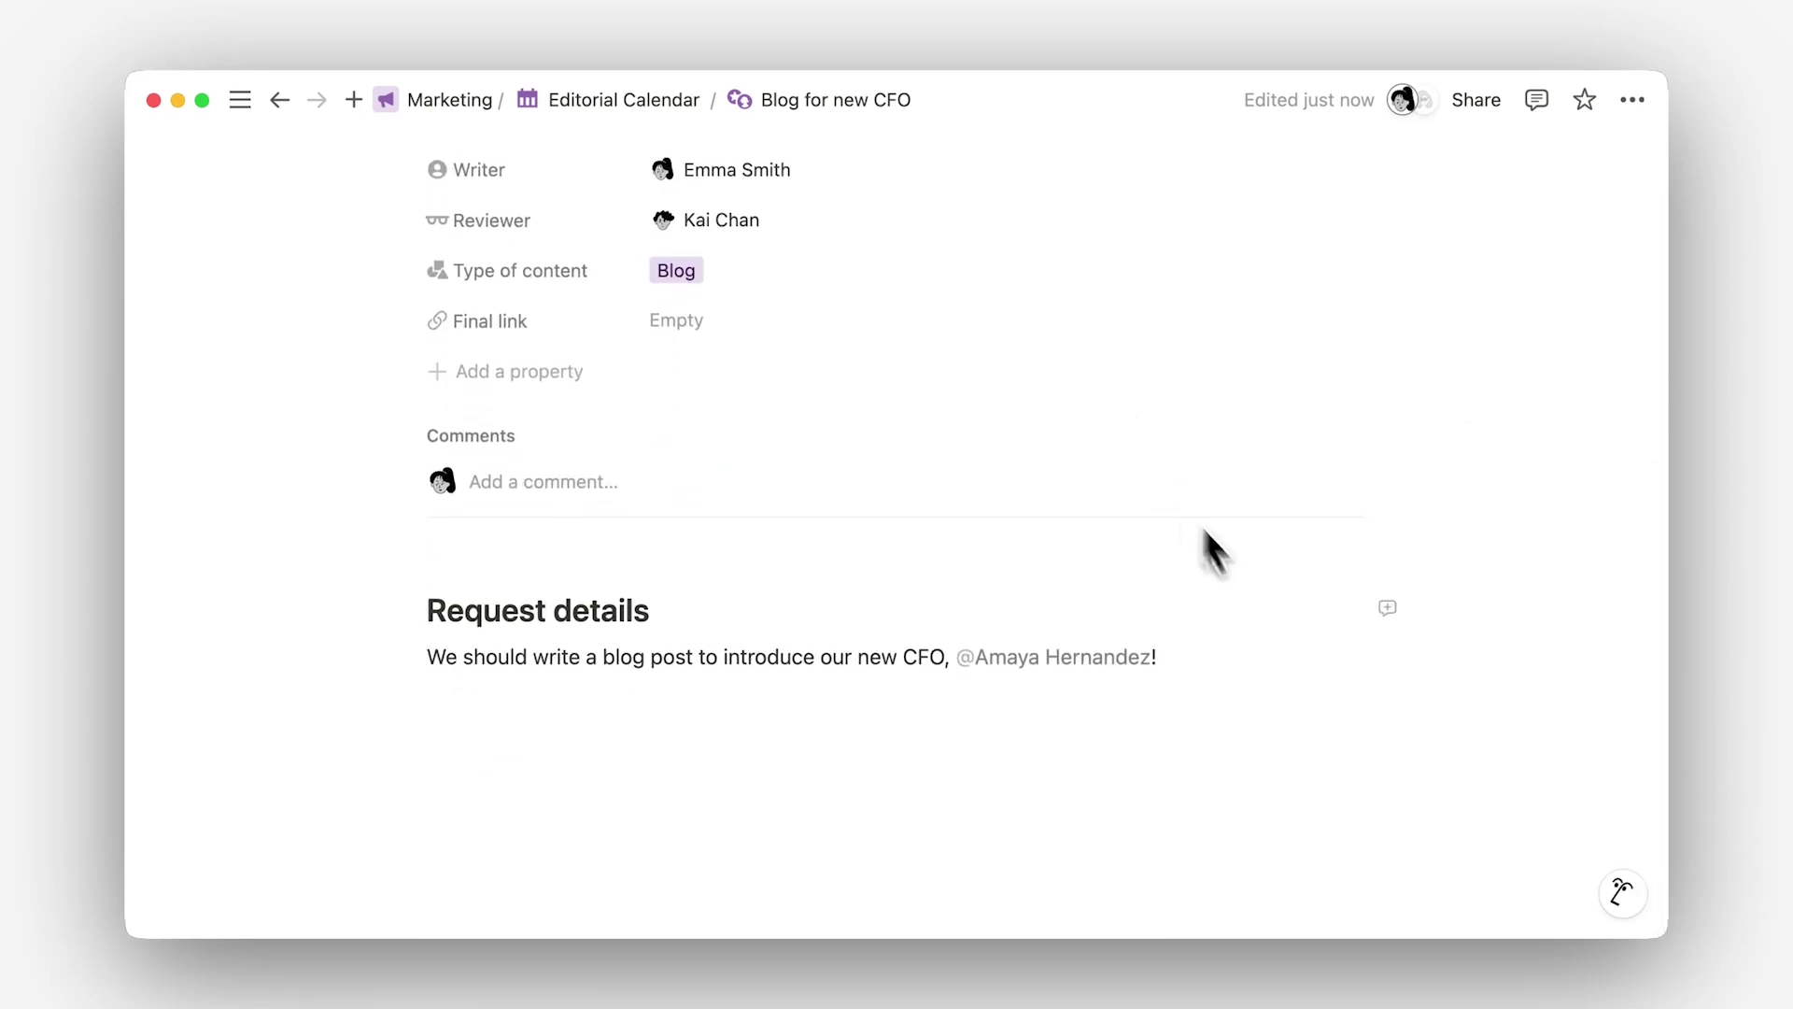
Step: Ask Notion AI who the new CFO is and insert its answer below the Request details
left_click(1625, 892)
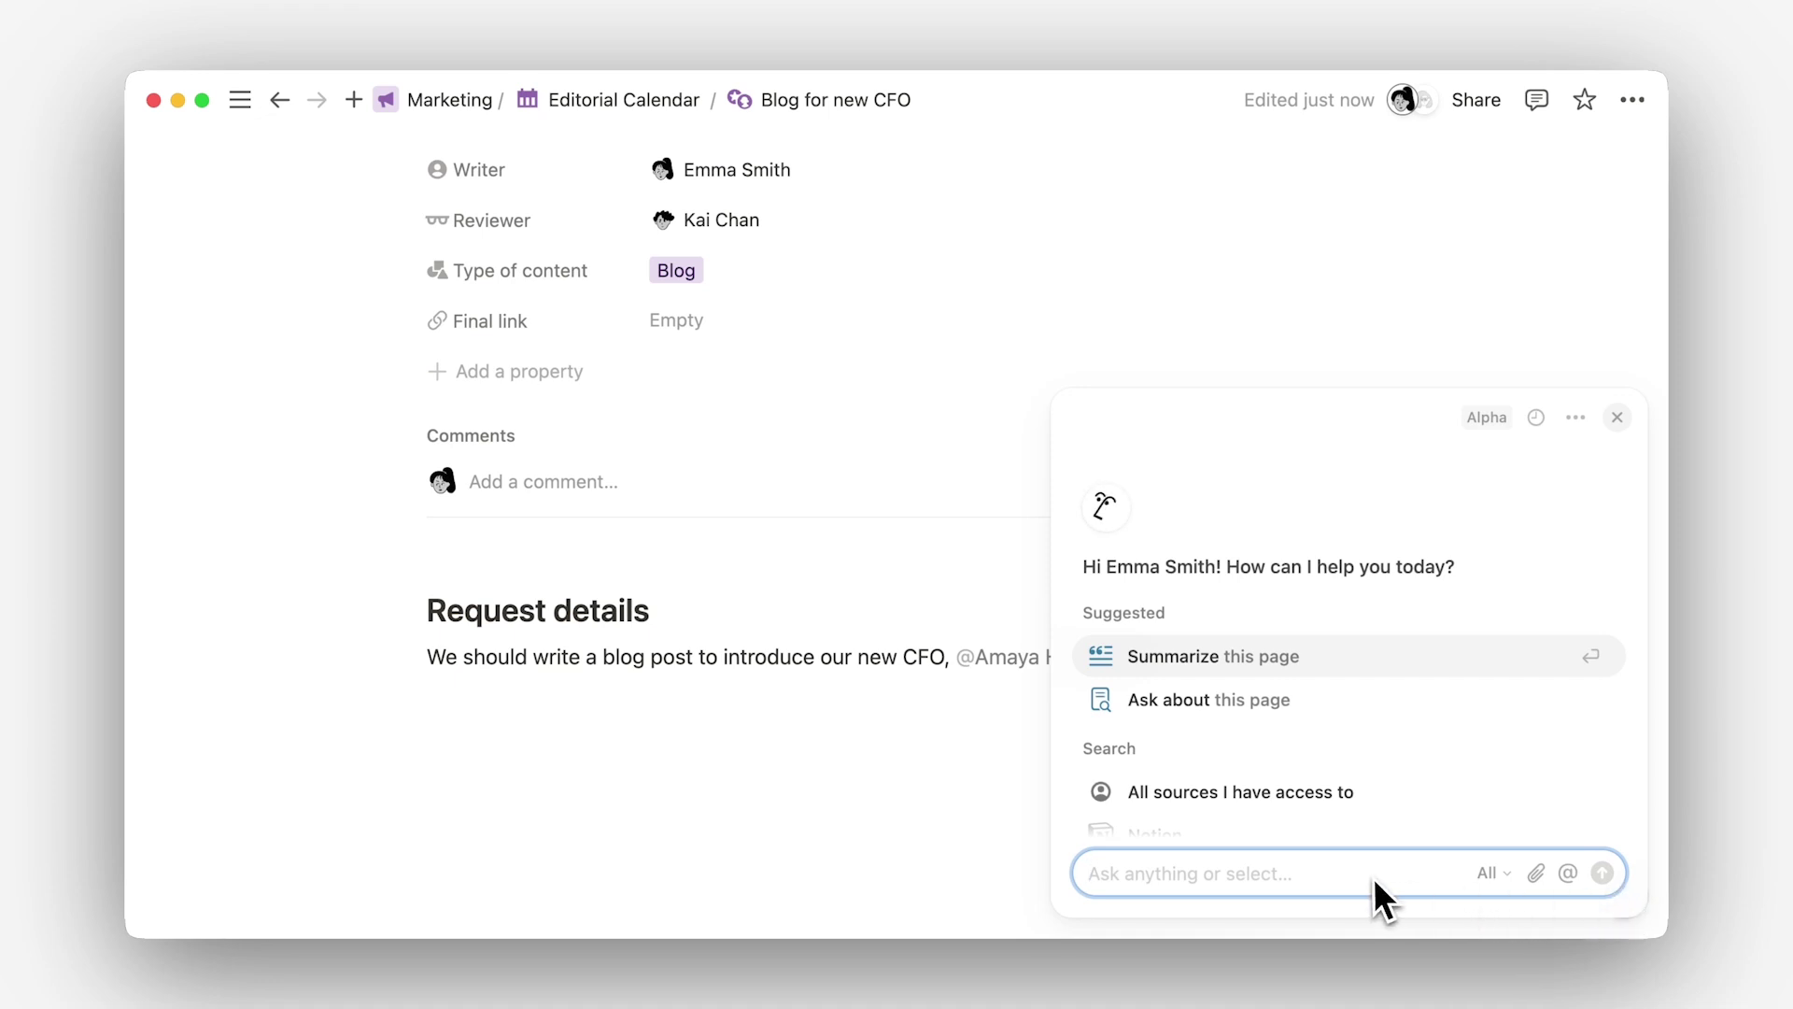
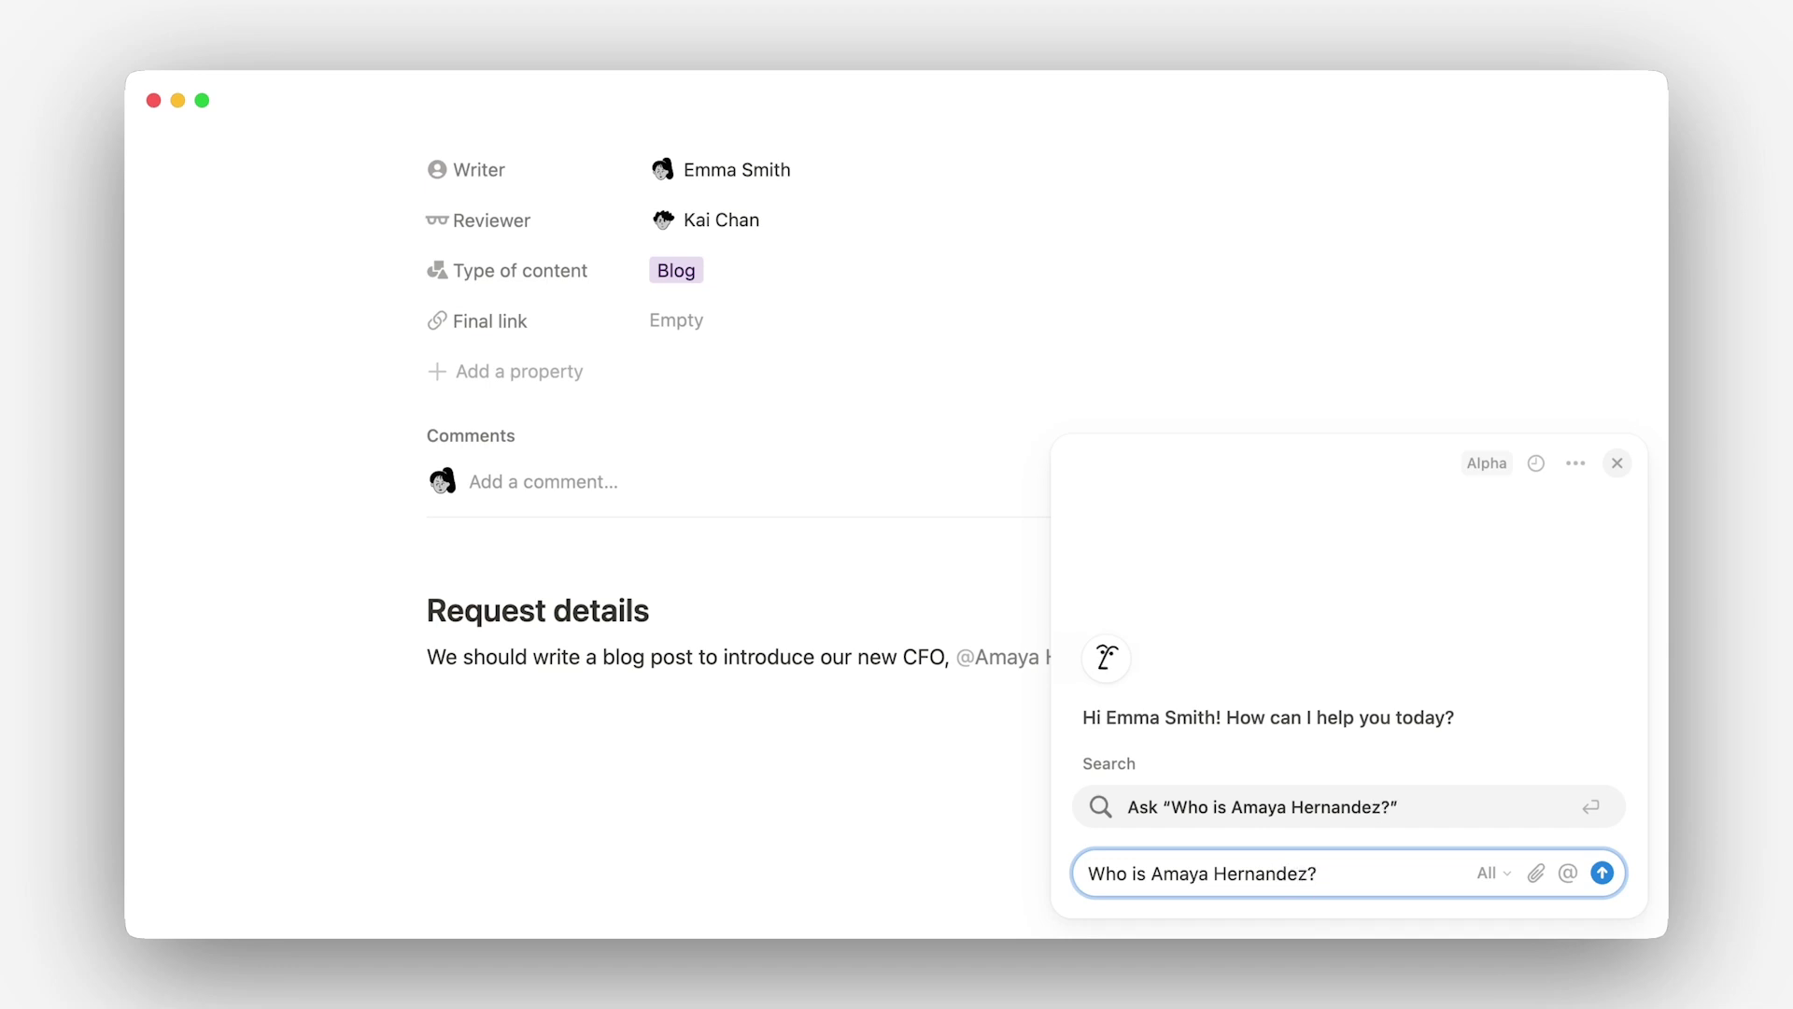
key("Return")
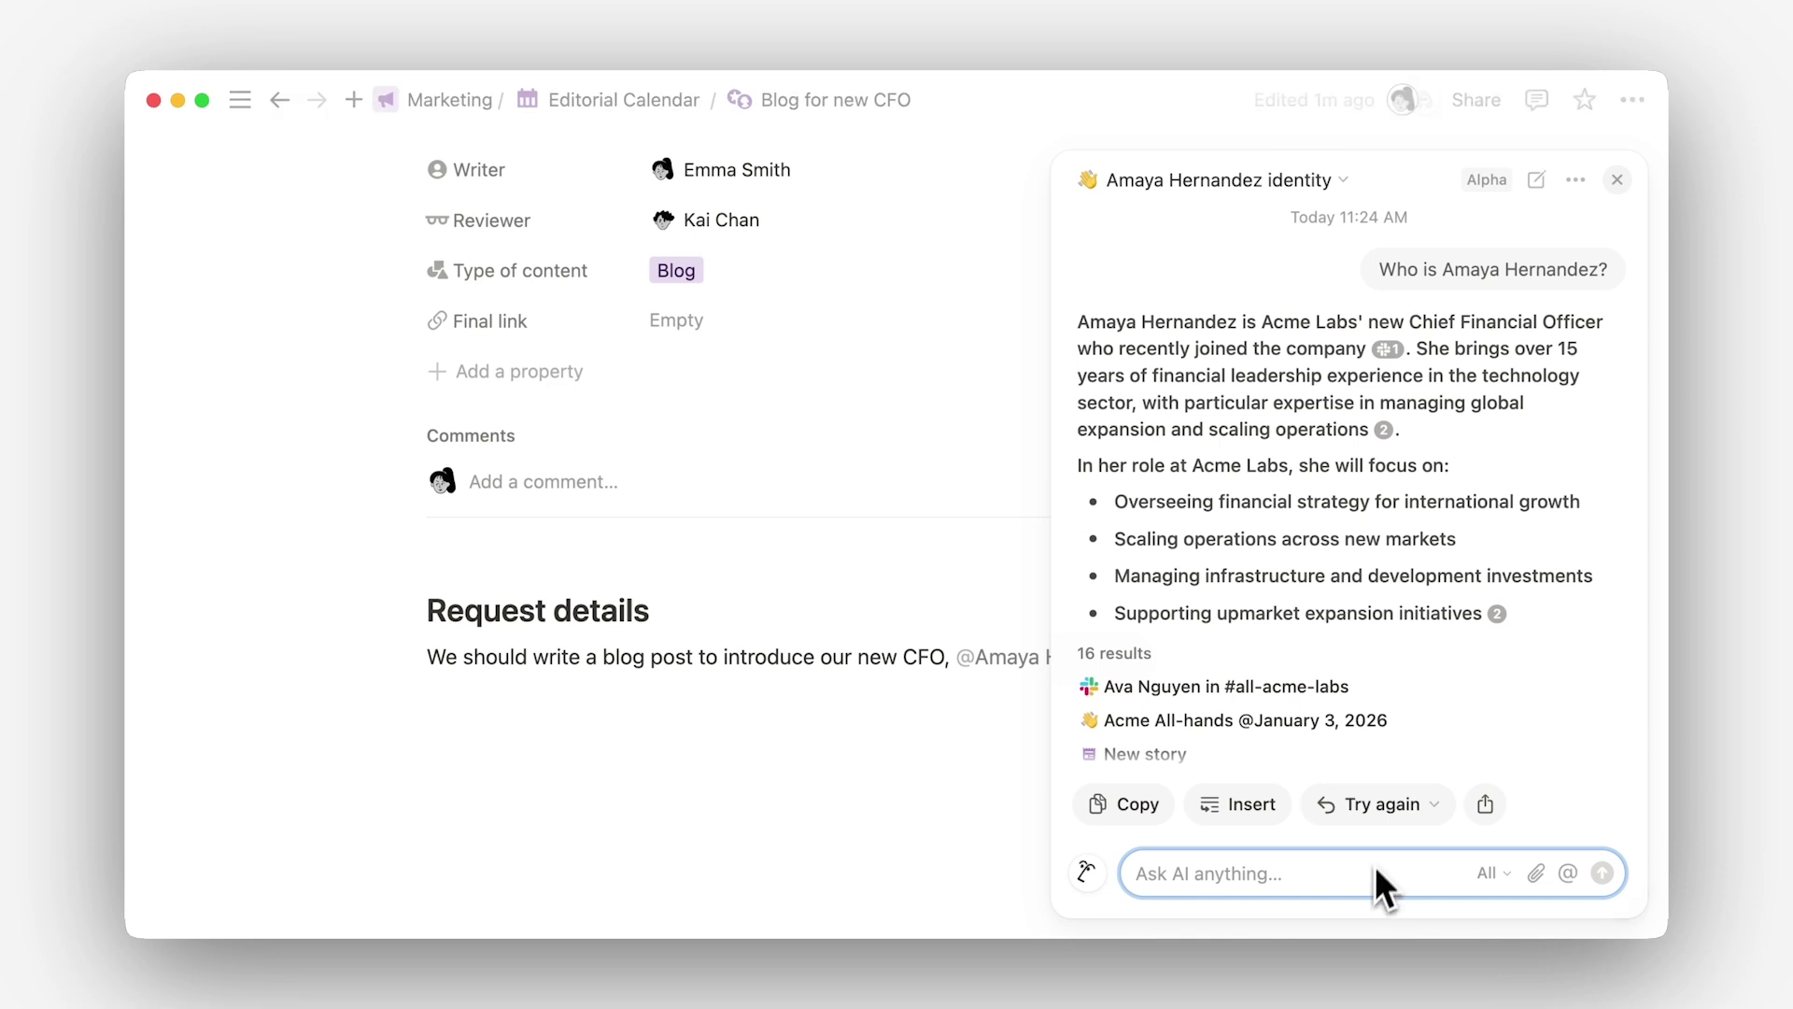
mouse_move(1388, 366)
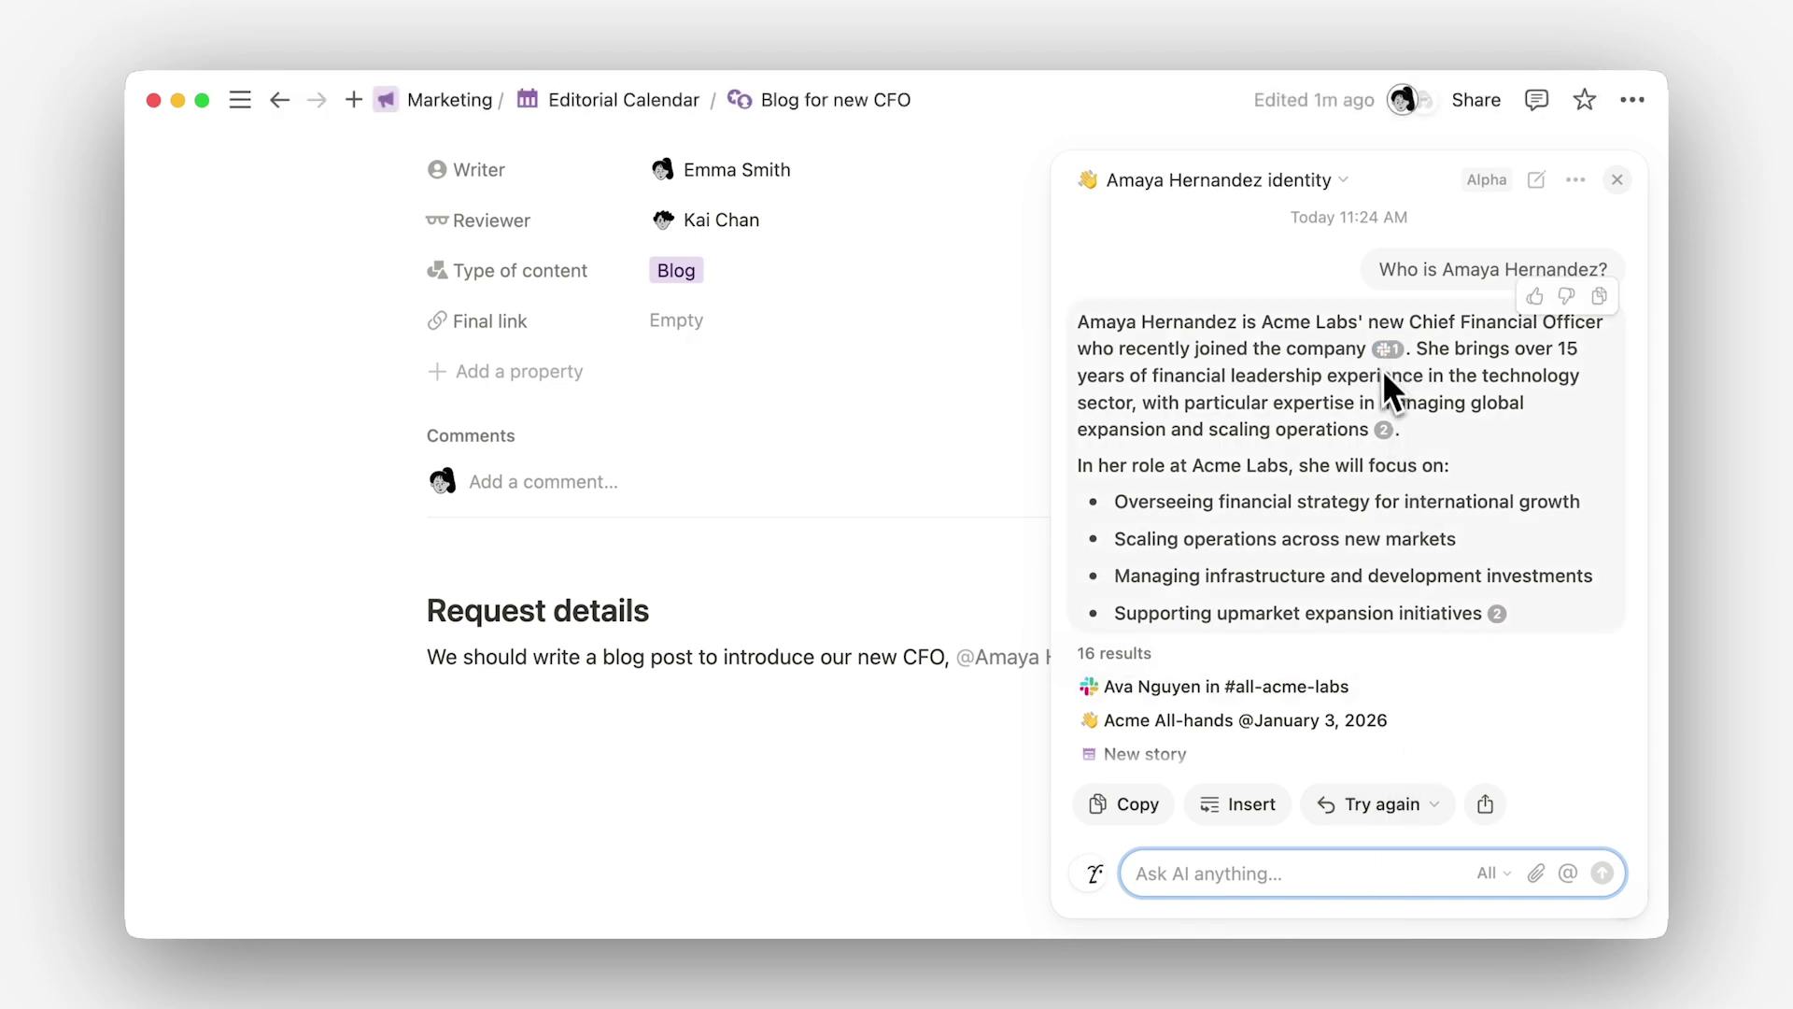
mouse_move(1384, 431)
left_click(1242, 806)
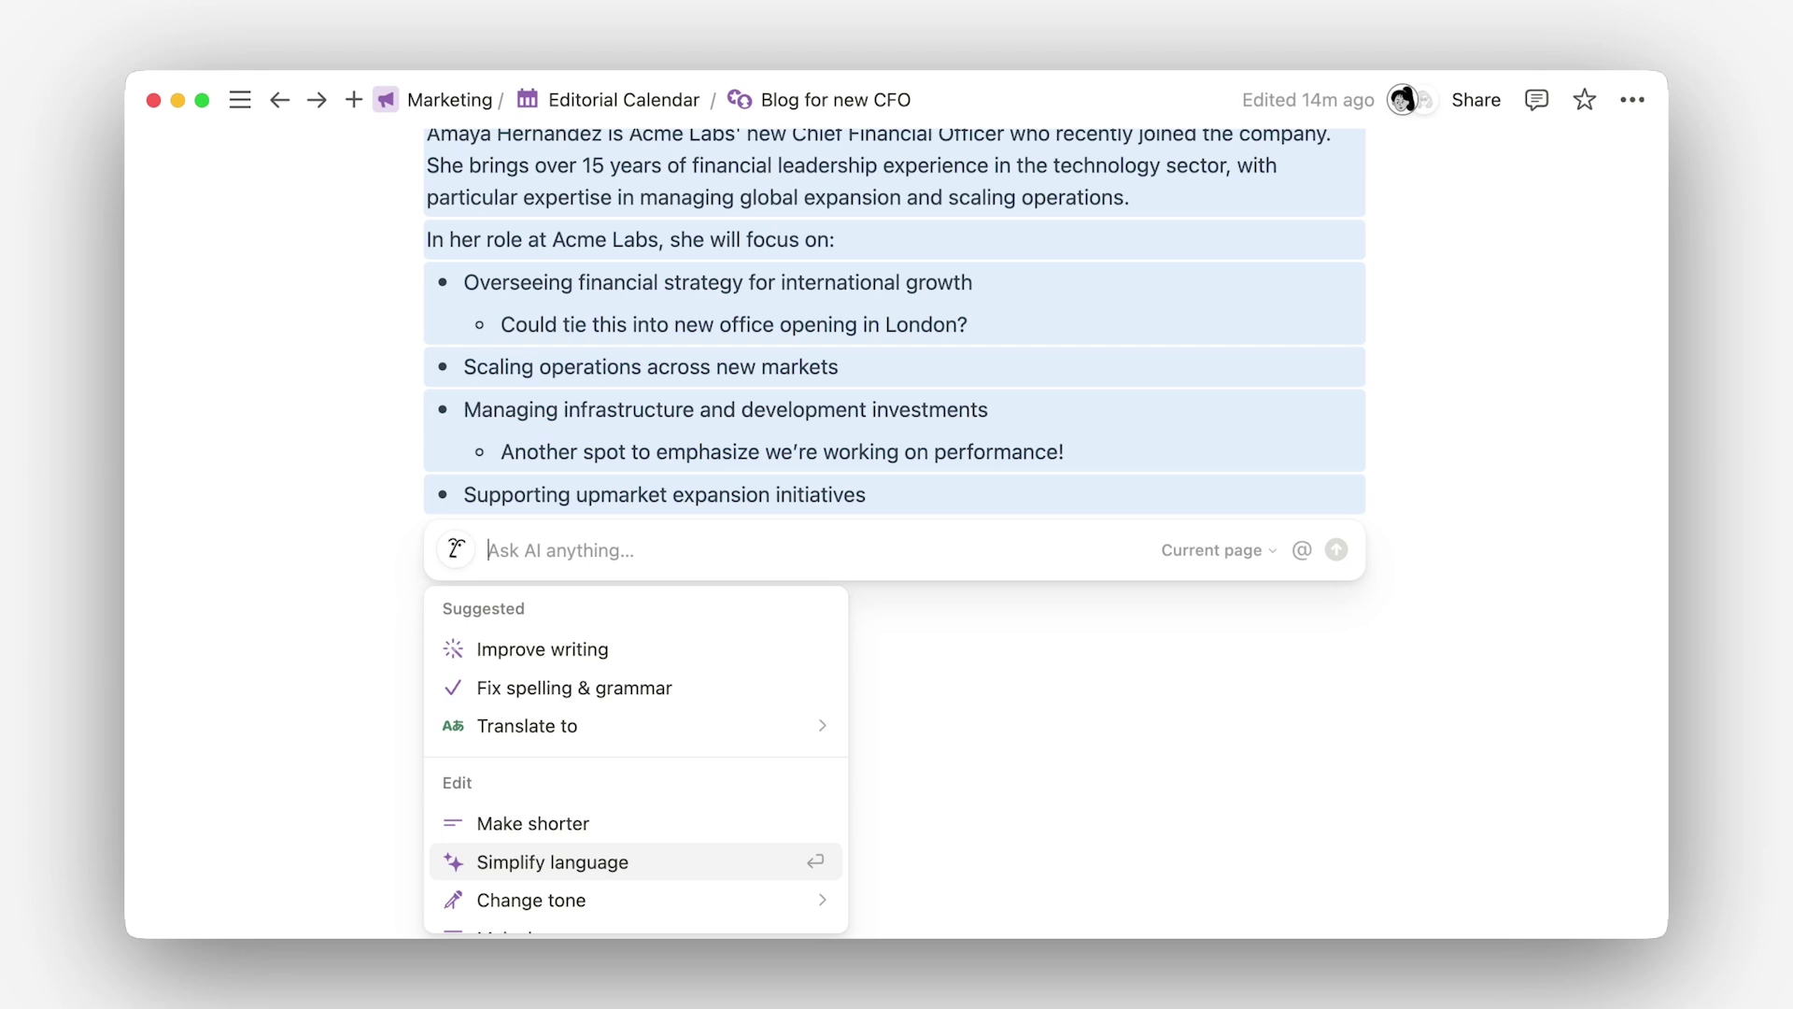
type("Create an o")
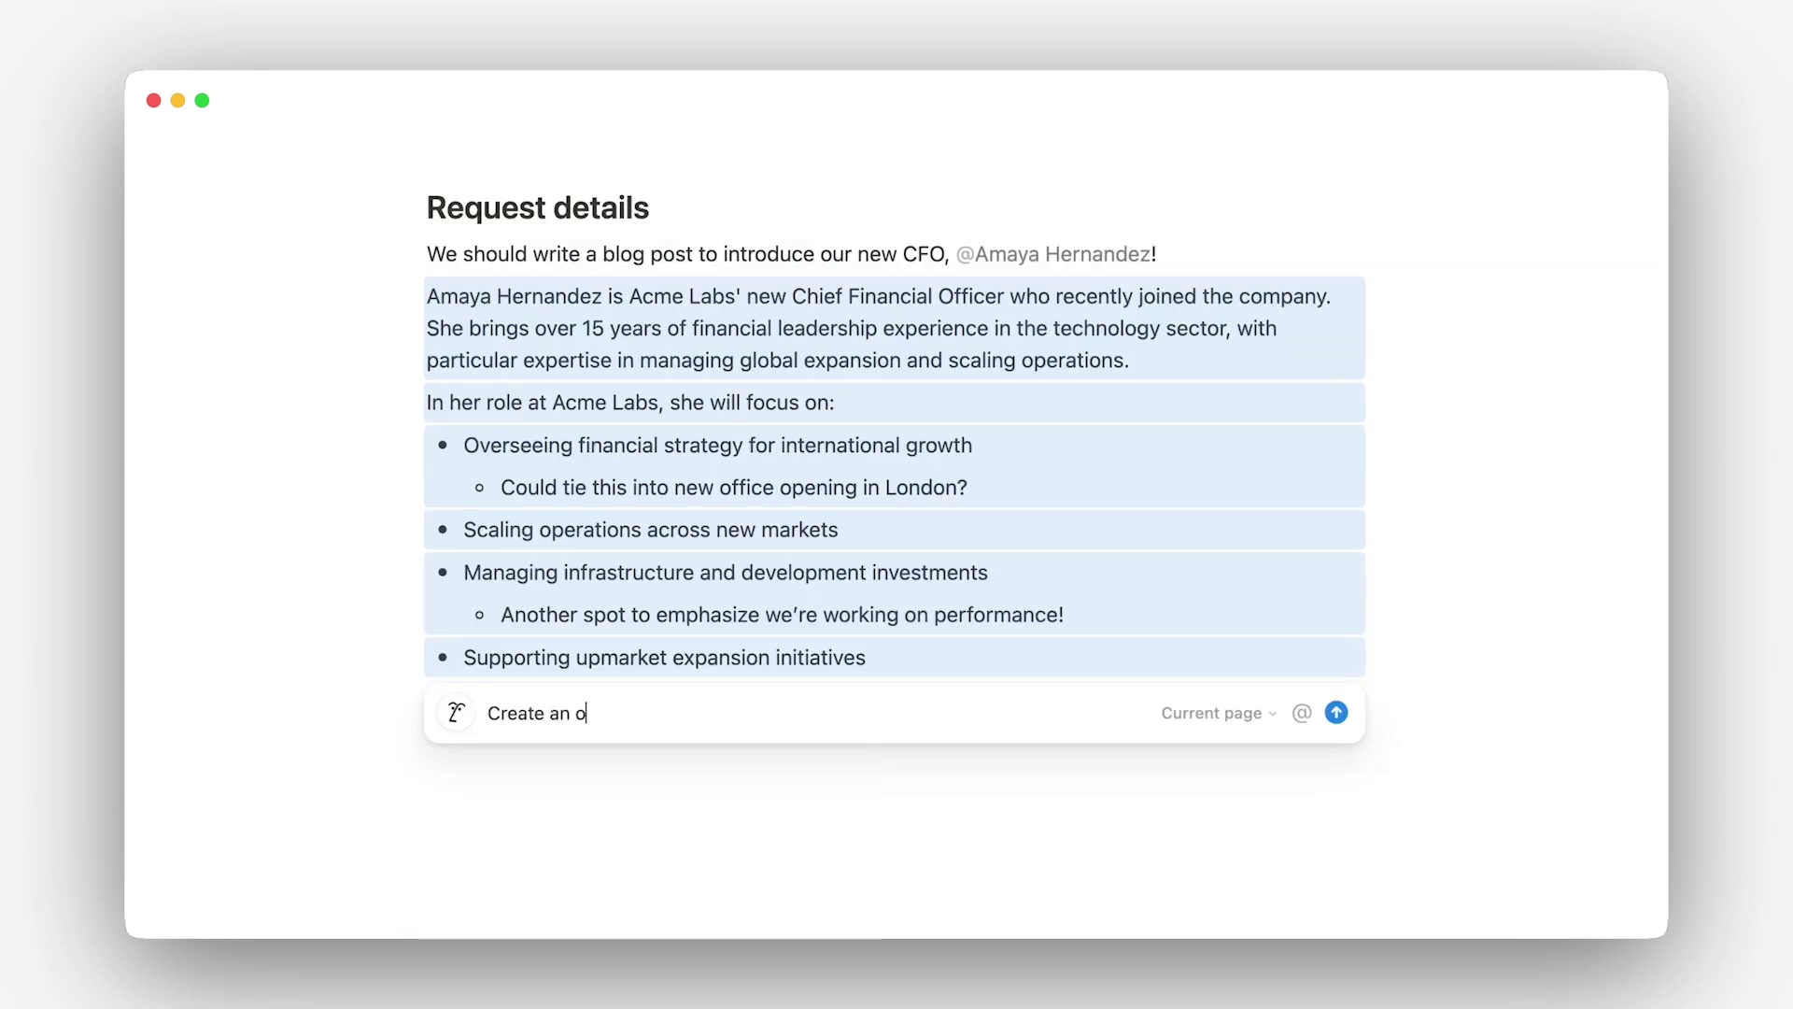
type("utline for this blog")
key("super+a")
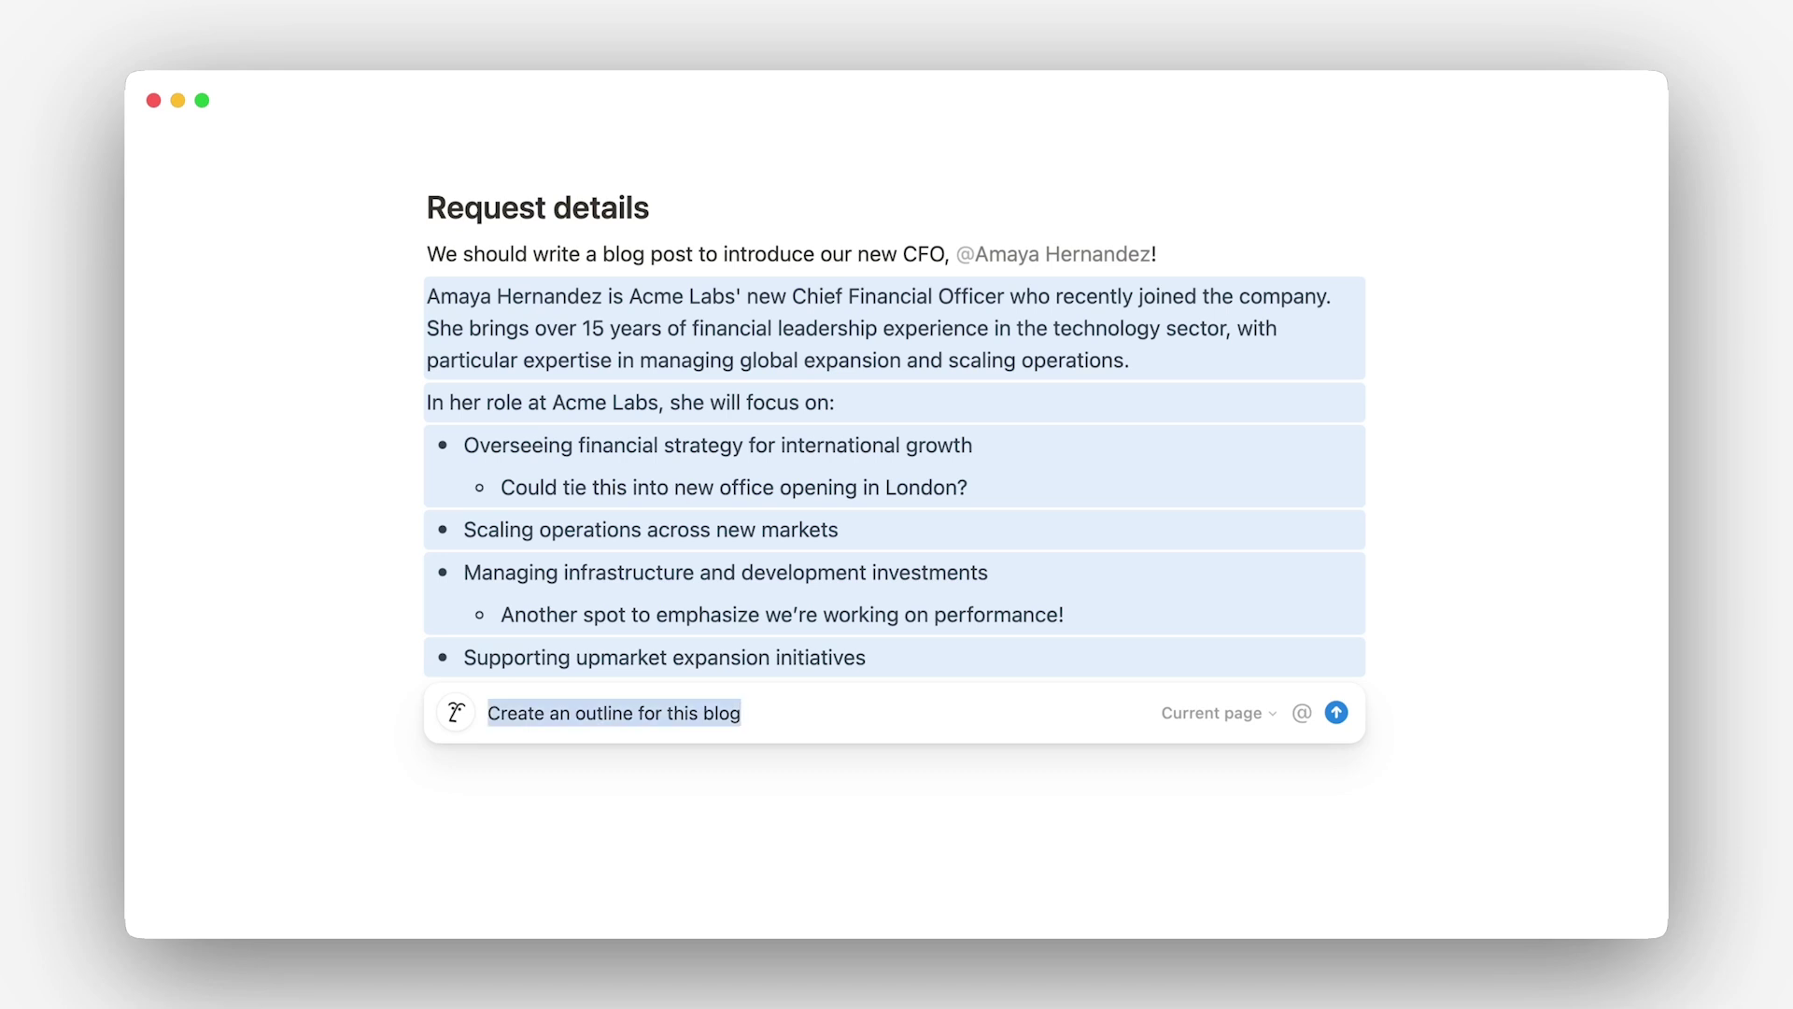
key("Right")
type("post based on @")
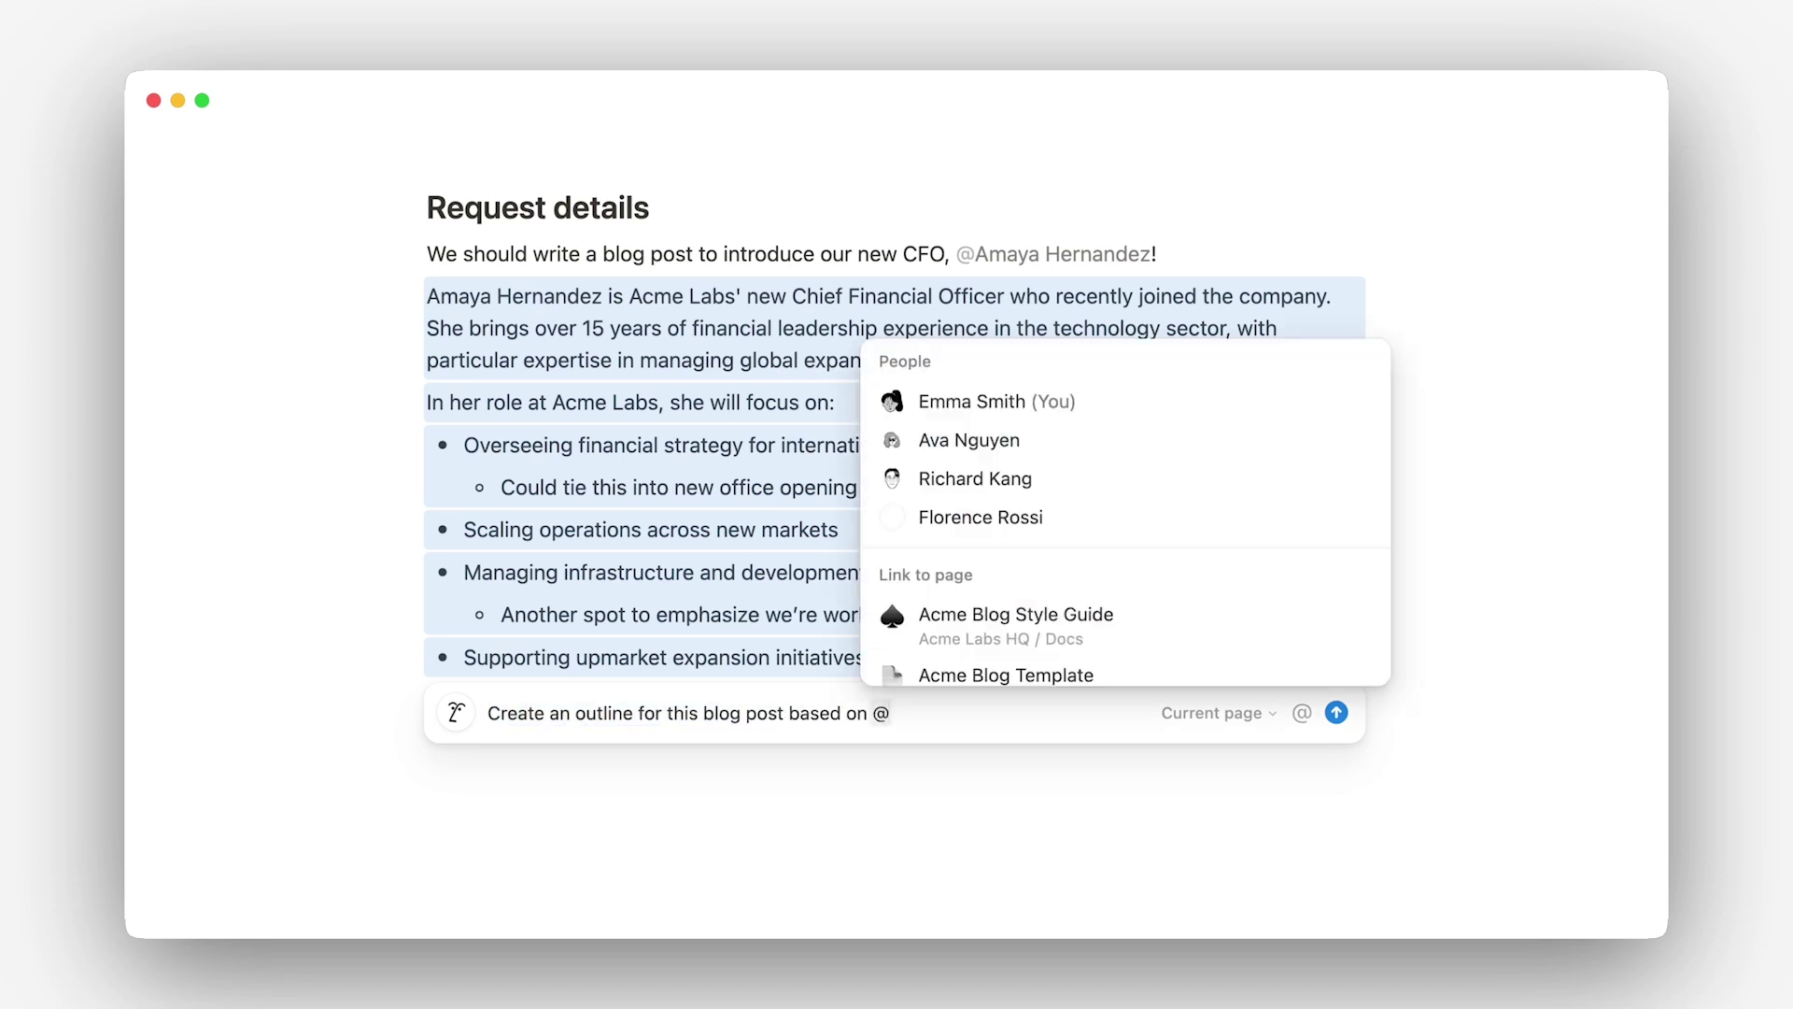
left_click(1102, 676)
type("— arrange my existing notes ")
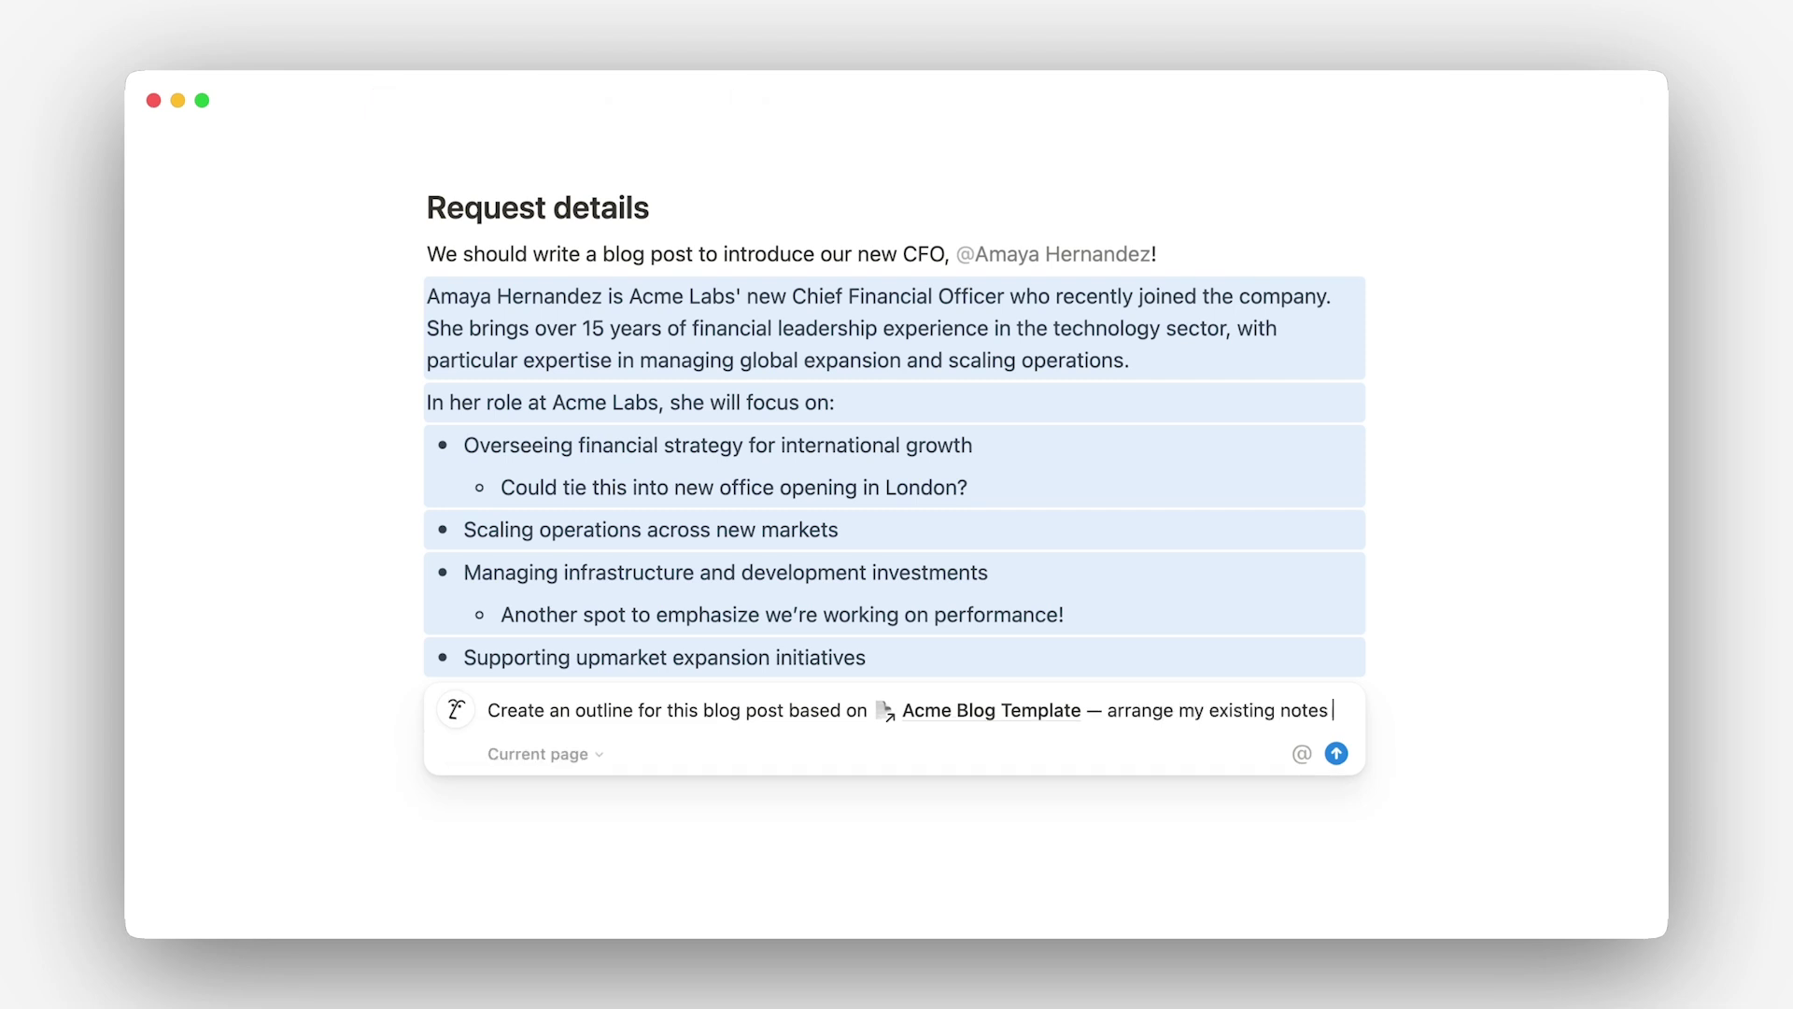
type("into each section")
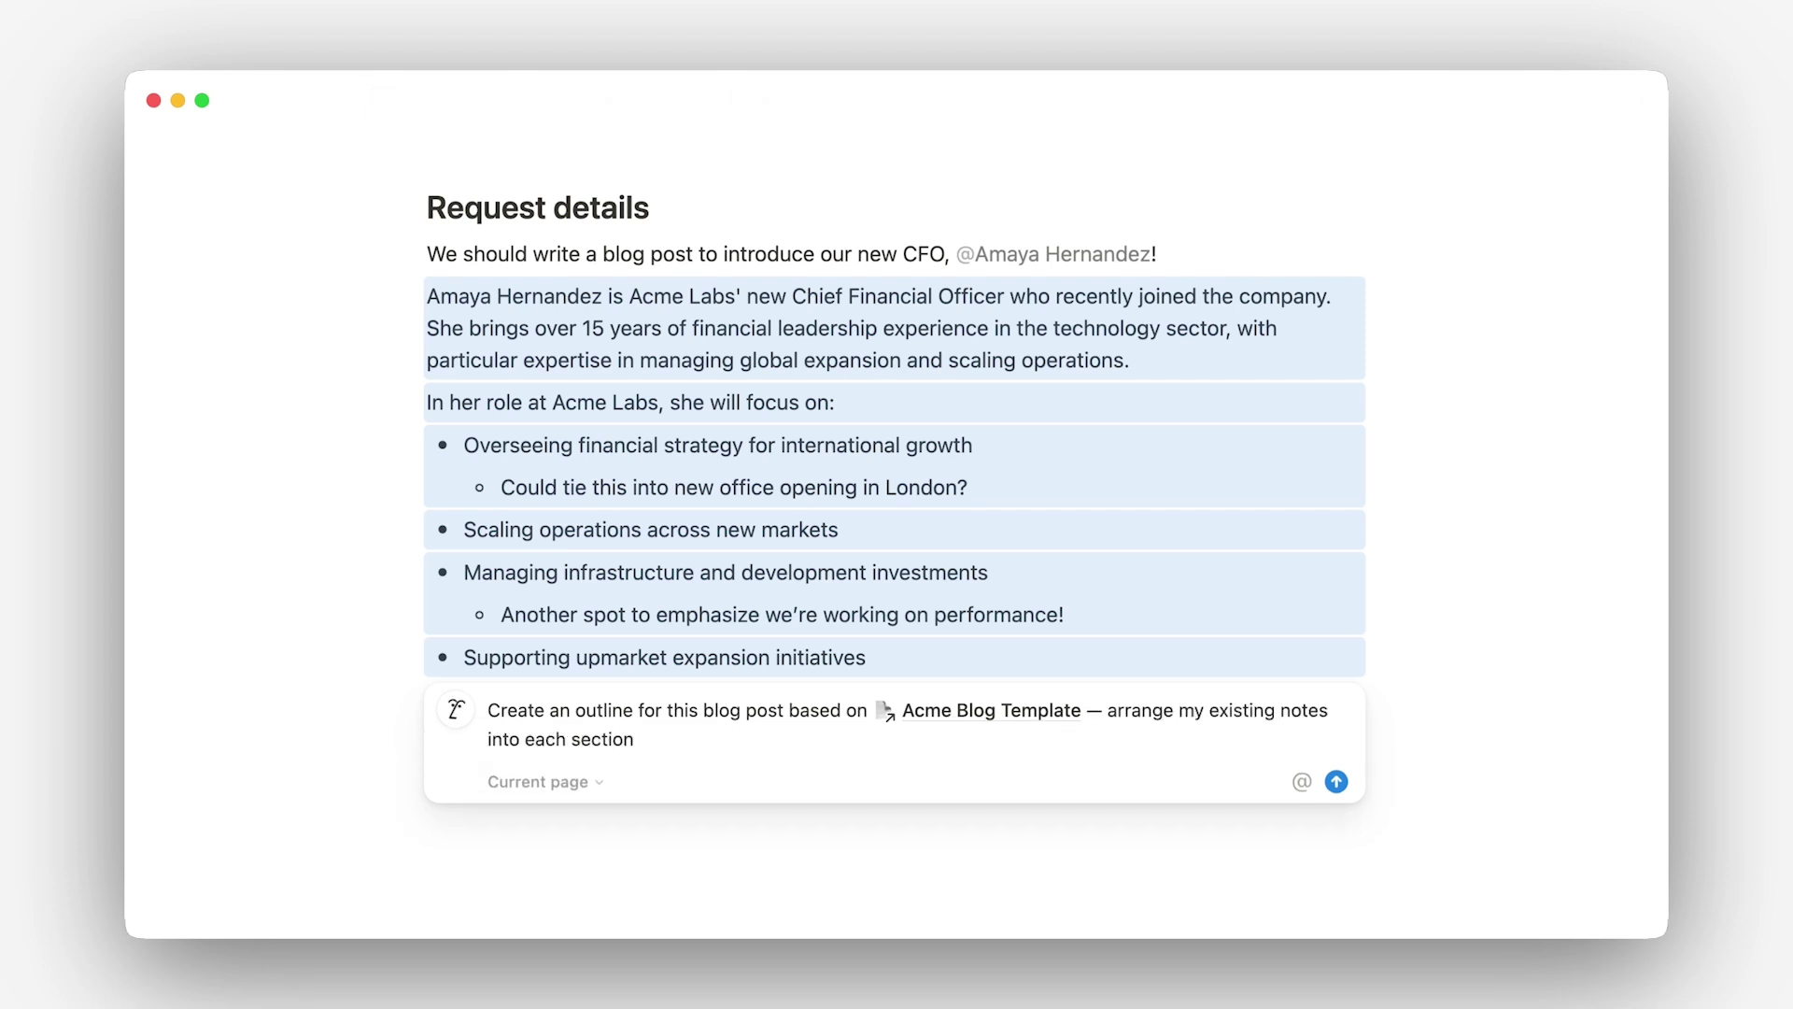
key("Return")
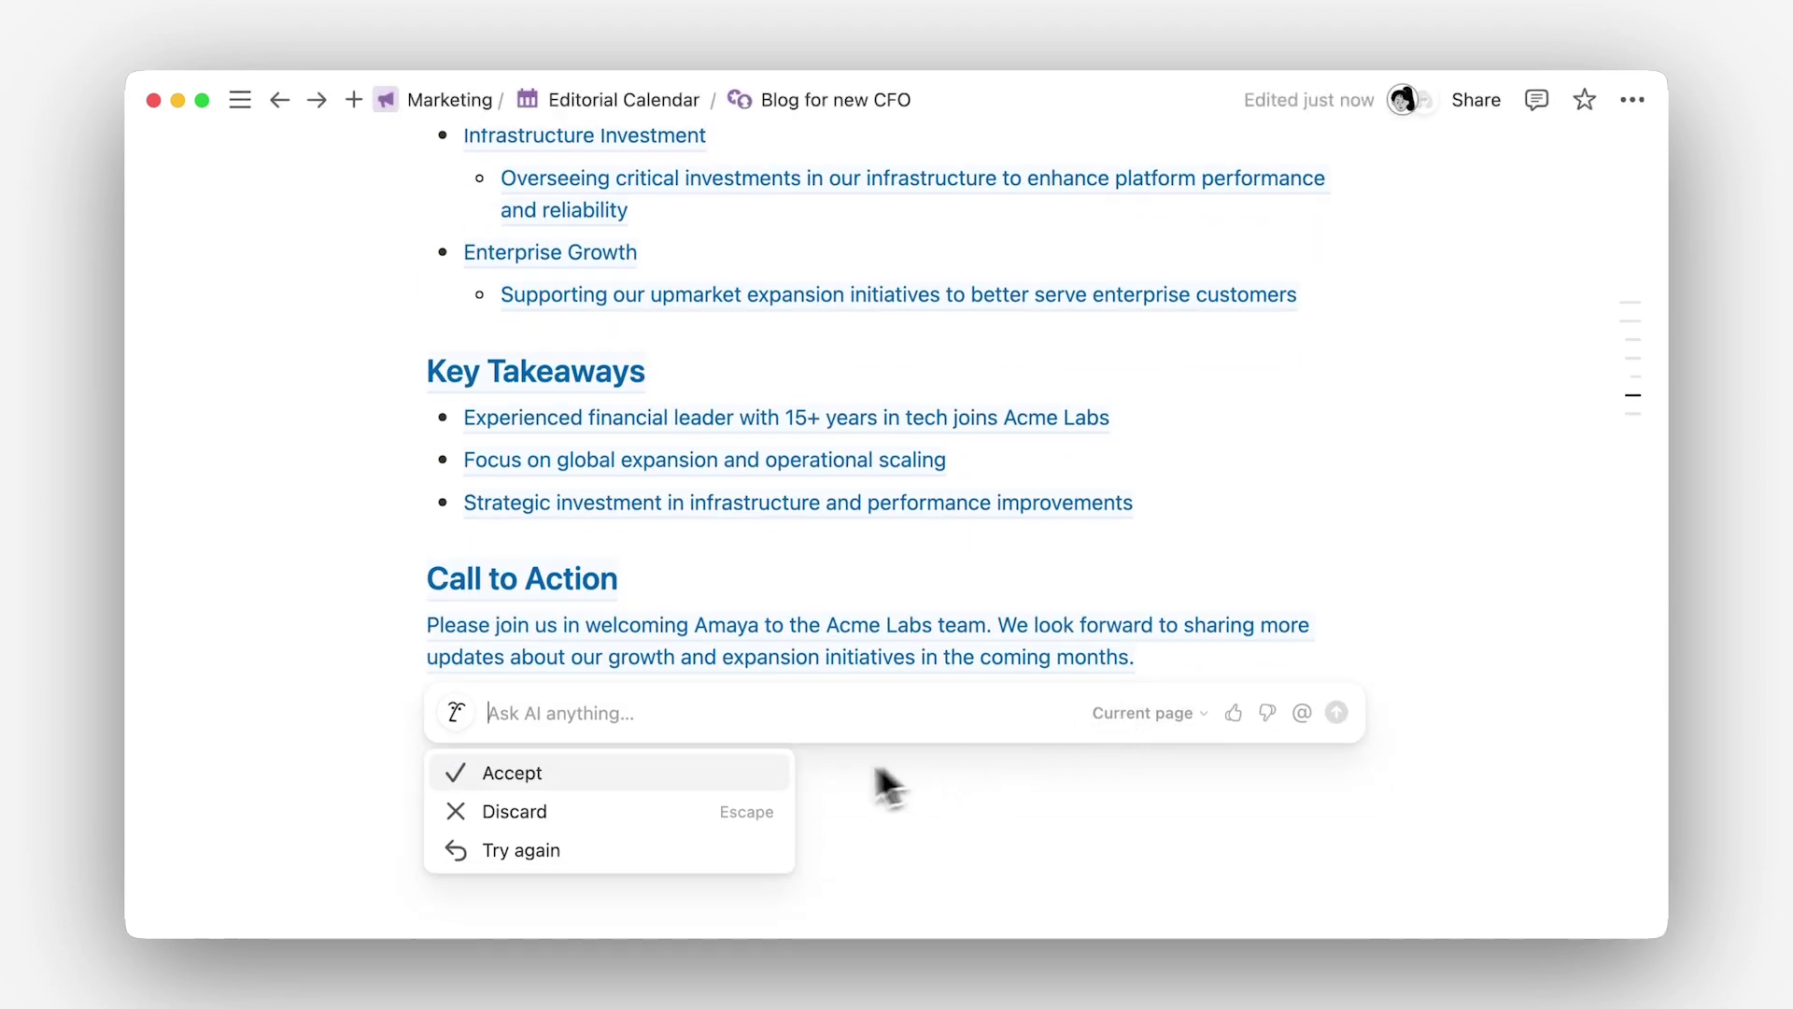
Step: Accept the AI blog draft, review it, and select the first two Strategic Focus Areas bullets
left_click(760, 788)
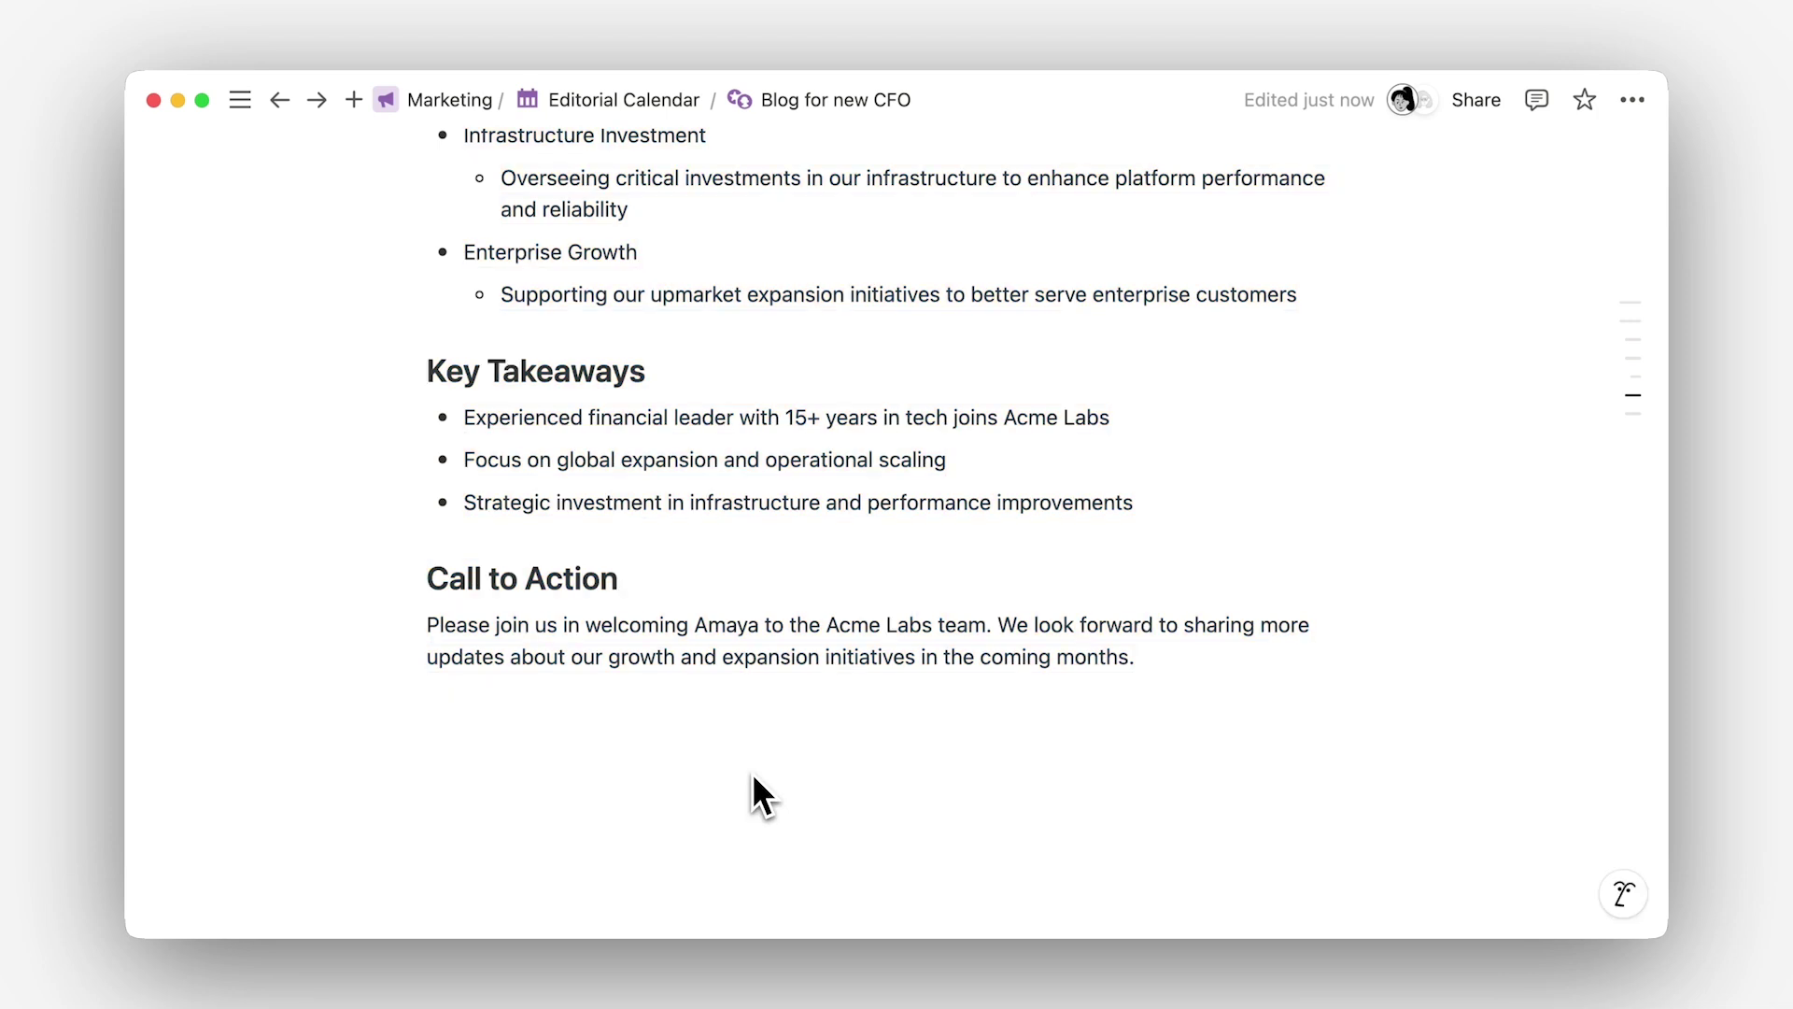
scroll(753, 777, "up", 10)
scroll(896, 538, "up", 6)
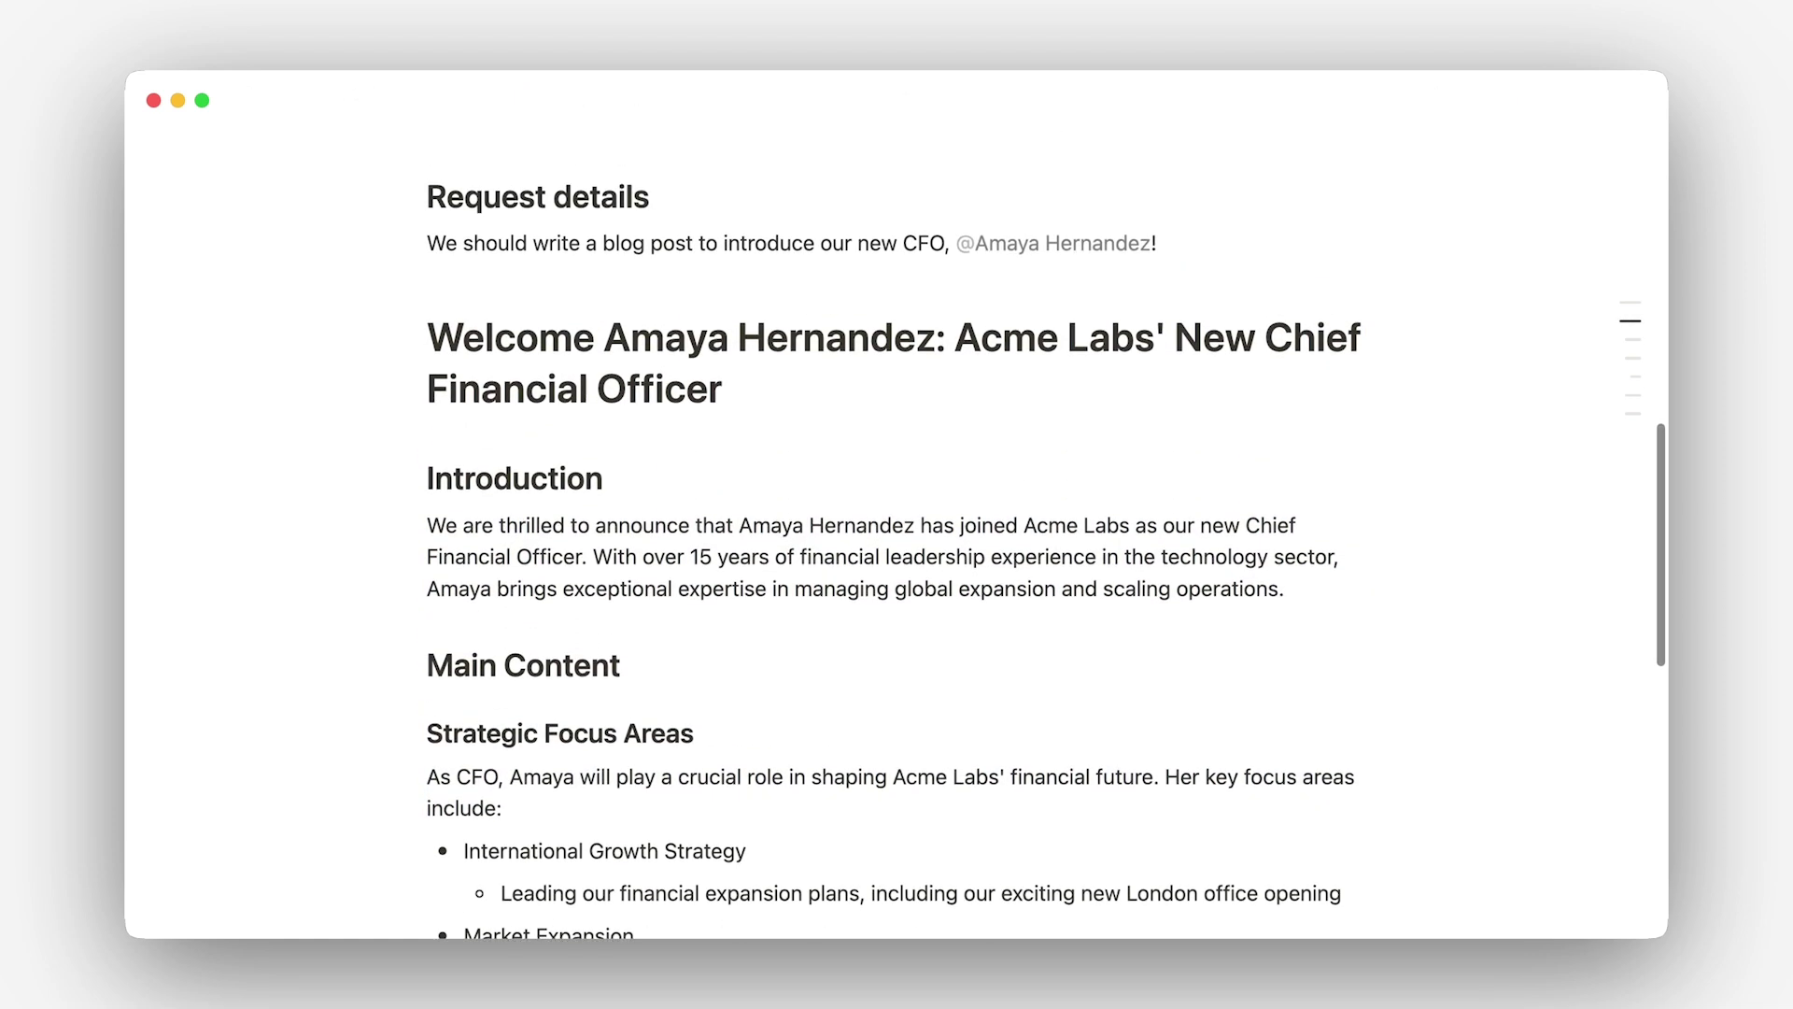
scroll(753, 771, "down", 5)
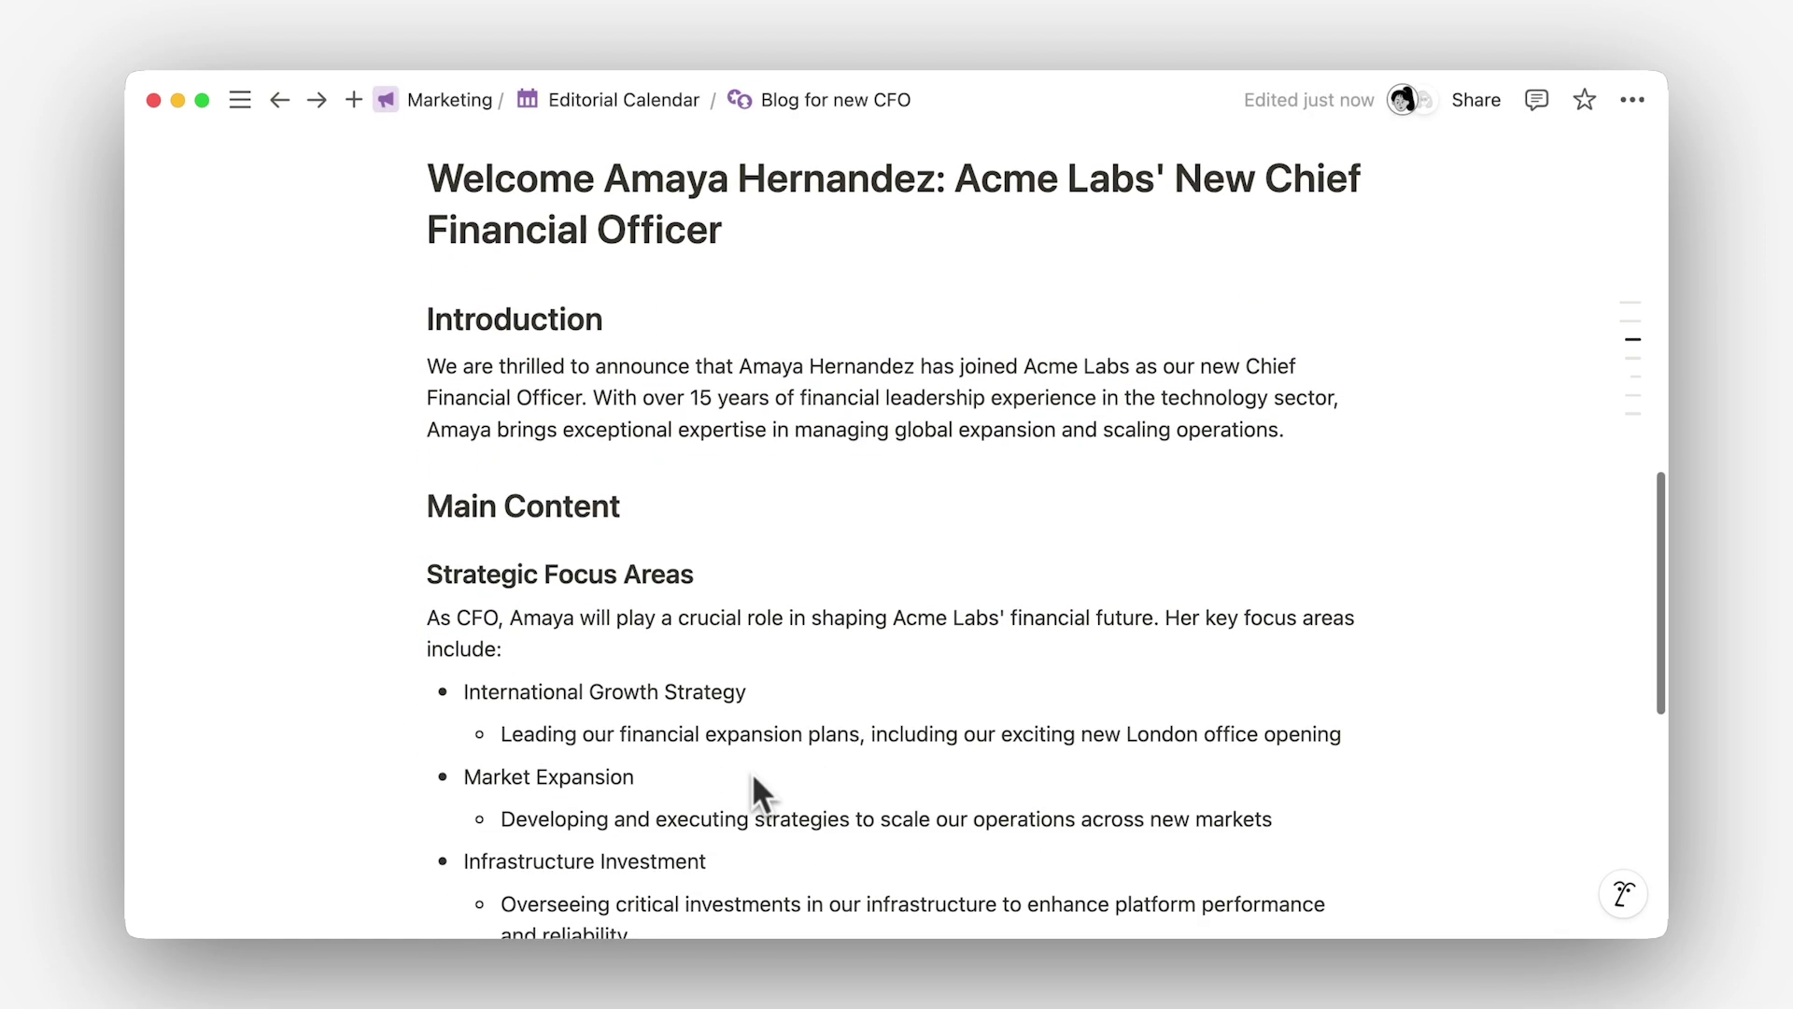
scroll(754, 771, "down", 1)
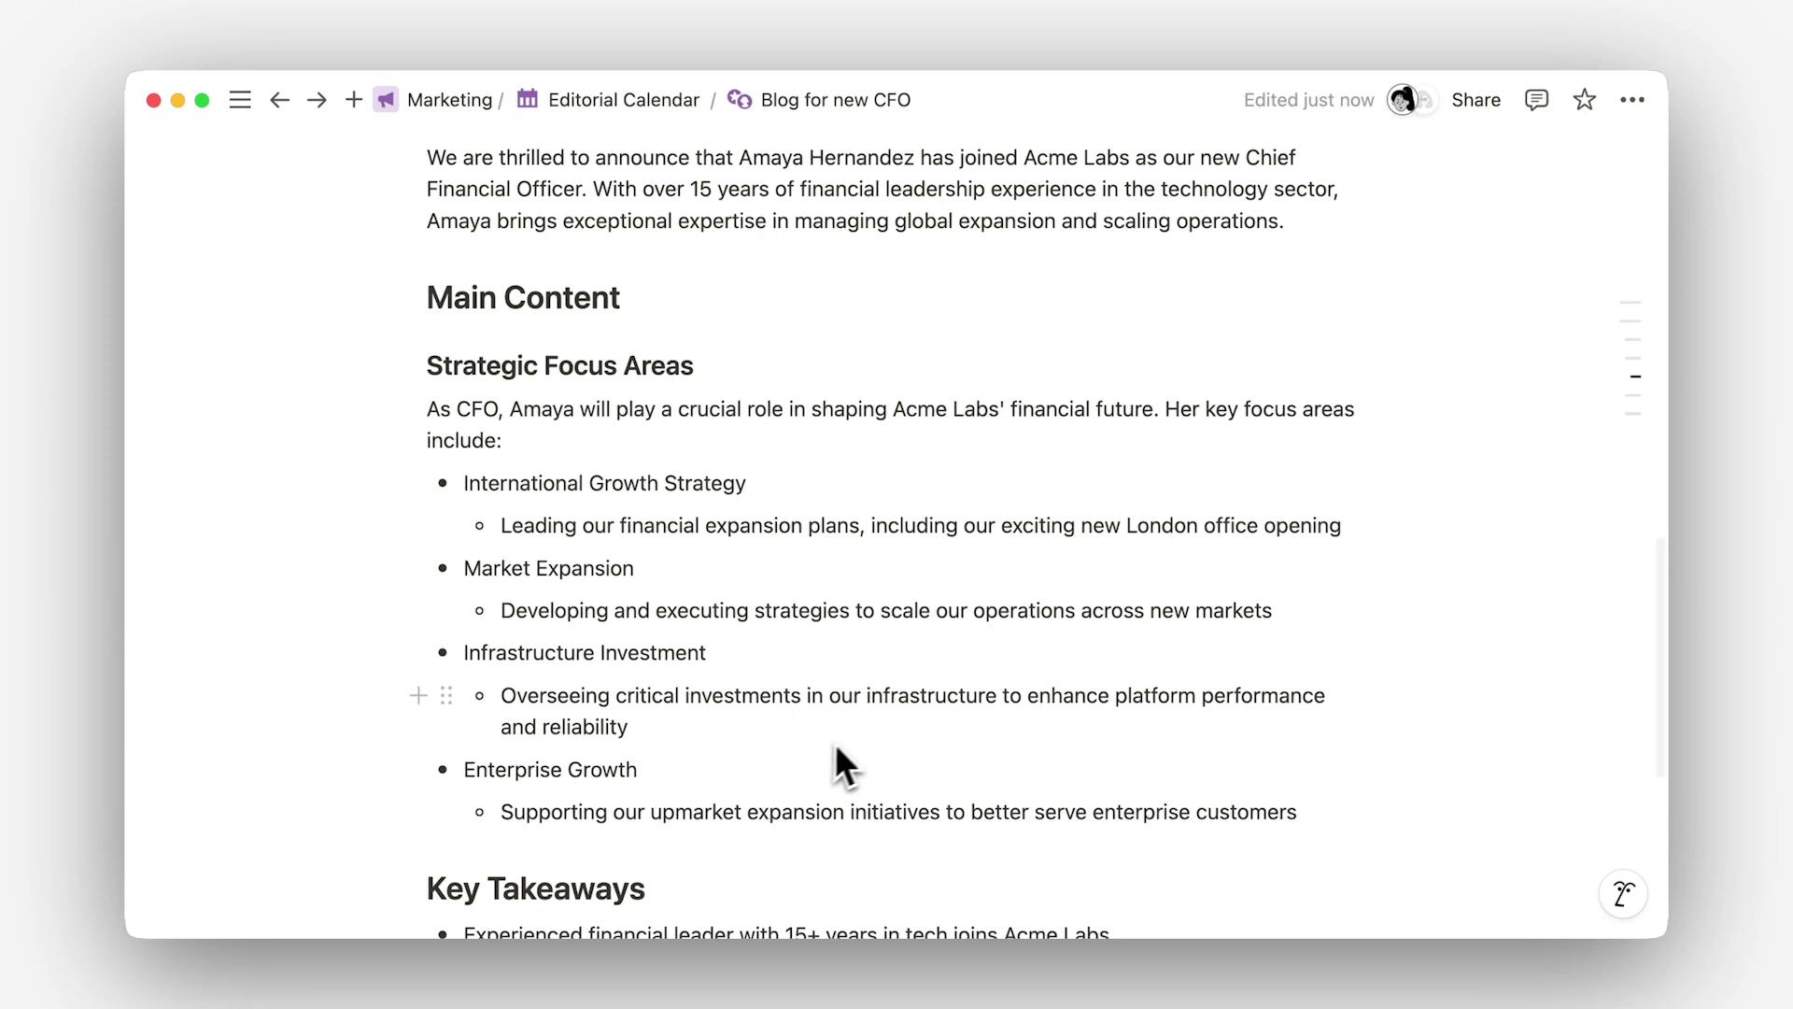
left_click_drag(1295, 630, 458, 483)
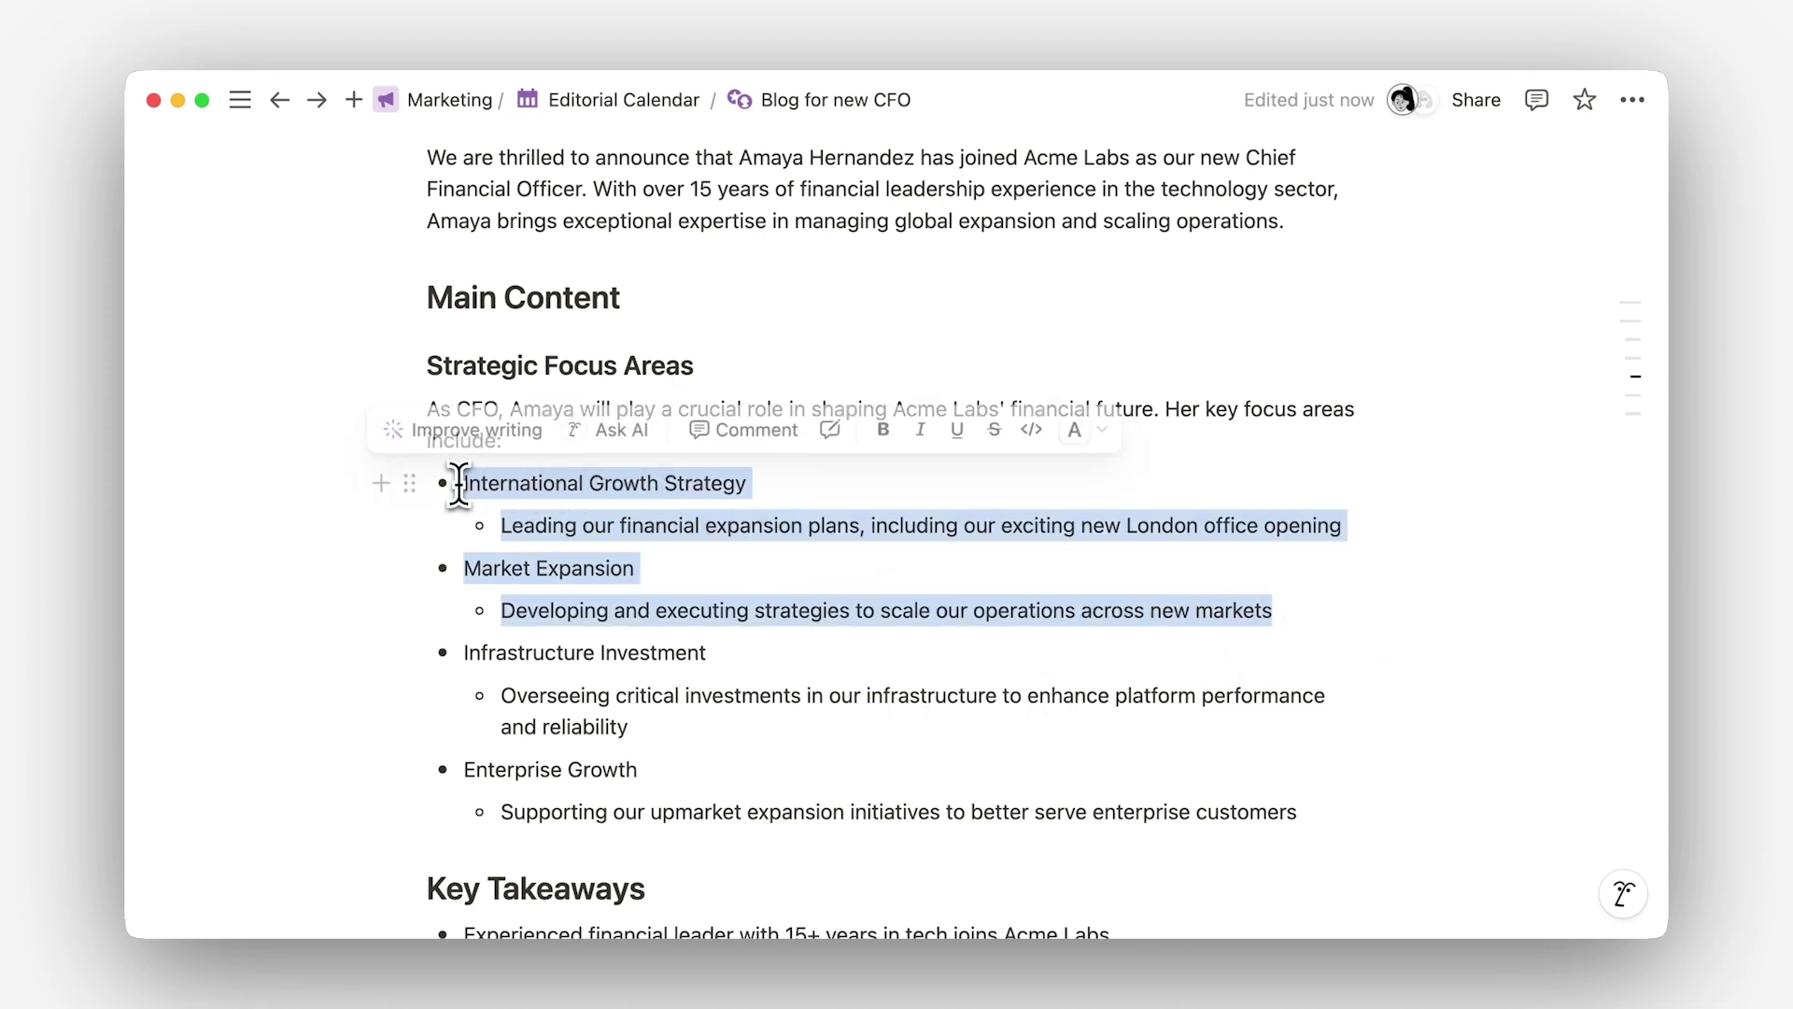
Step: Have AI merge the bullets into one paragraph on Acme going global, tied to the CFO, and accept it
left_click(601, 435)
type("Draft these bull")
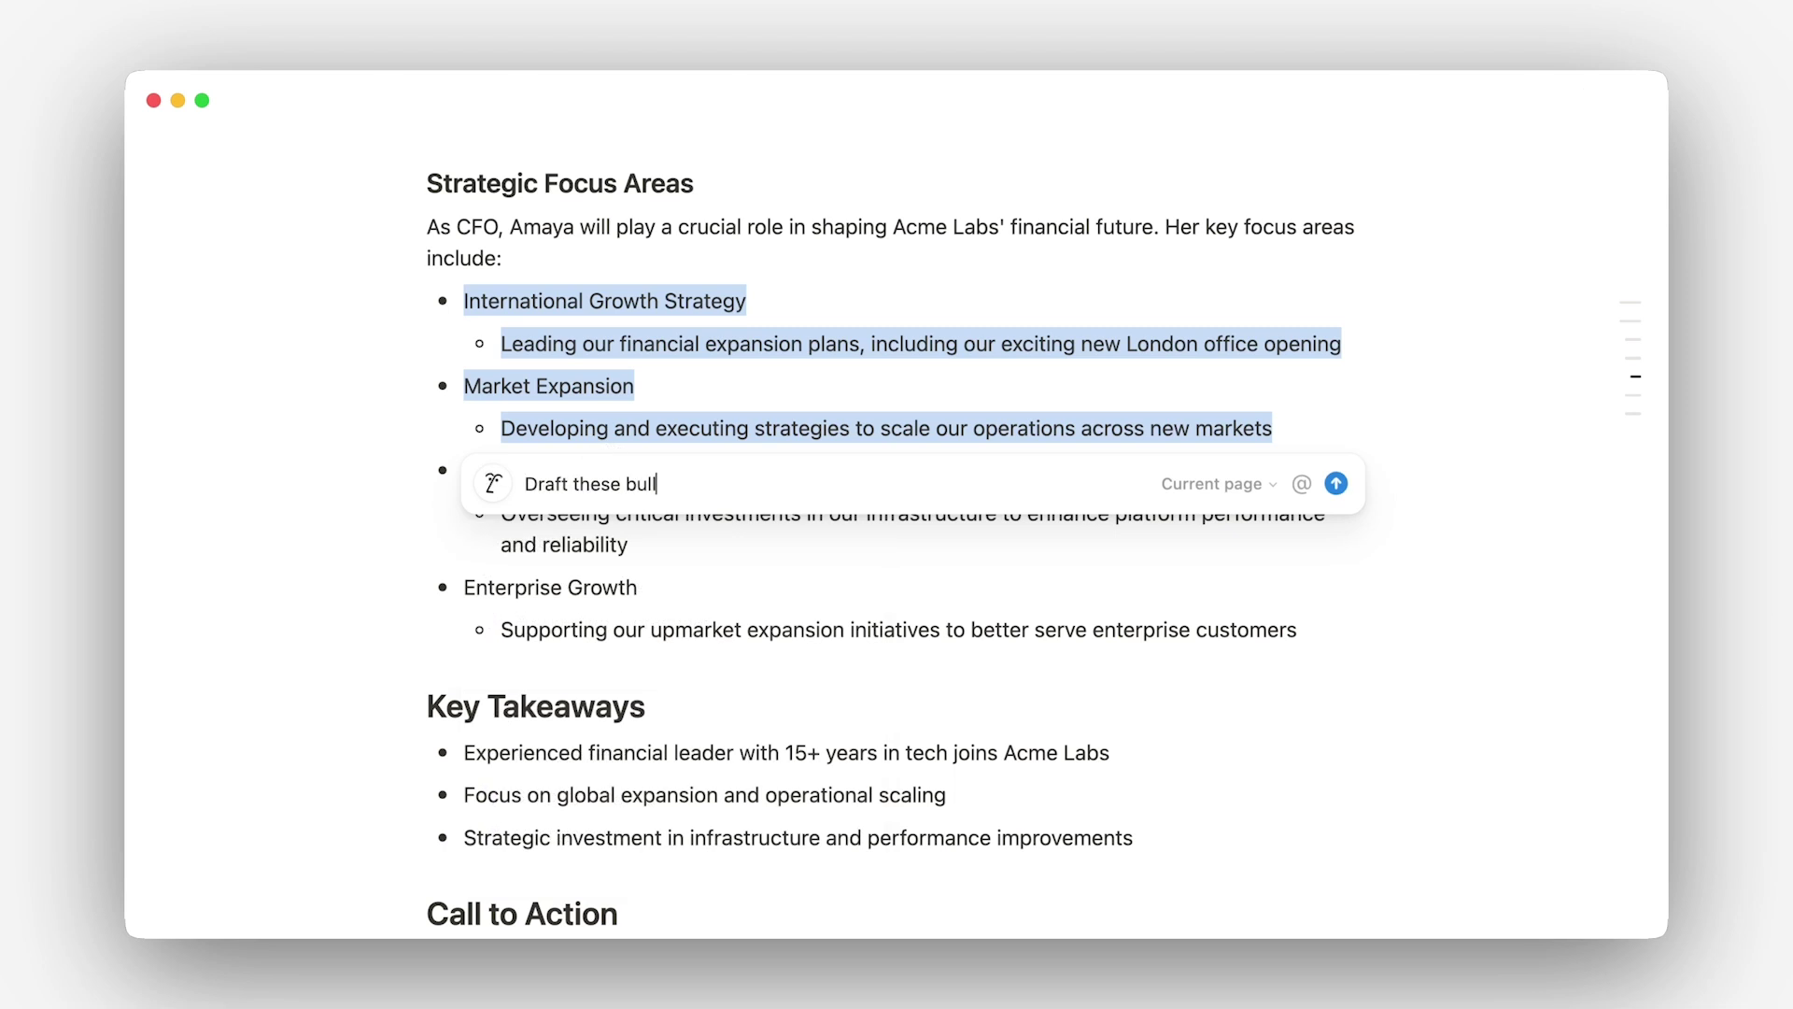
type("et points into a paragraph, focus on the fact that Acme is going global, starting with o")
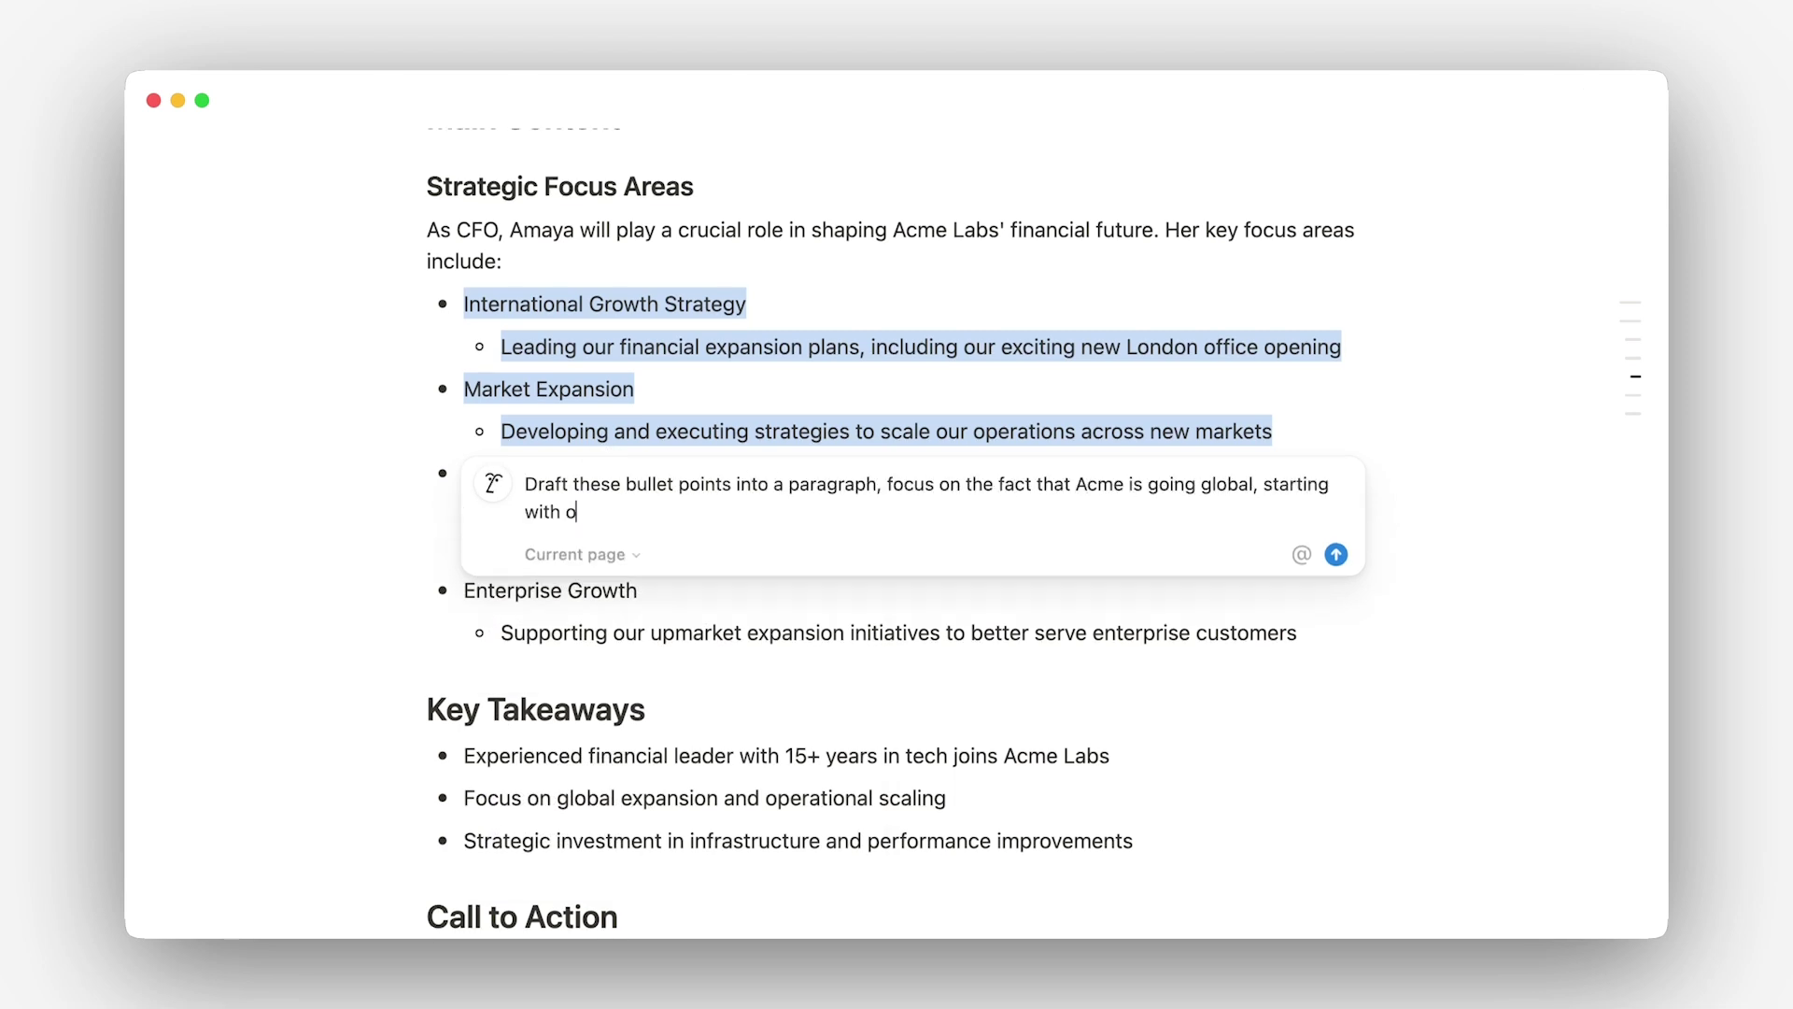
type("ur London office opening, and that this is an important priority for us")
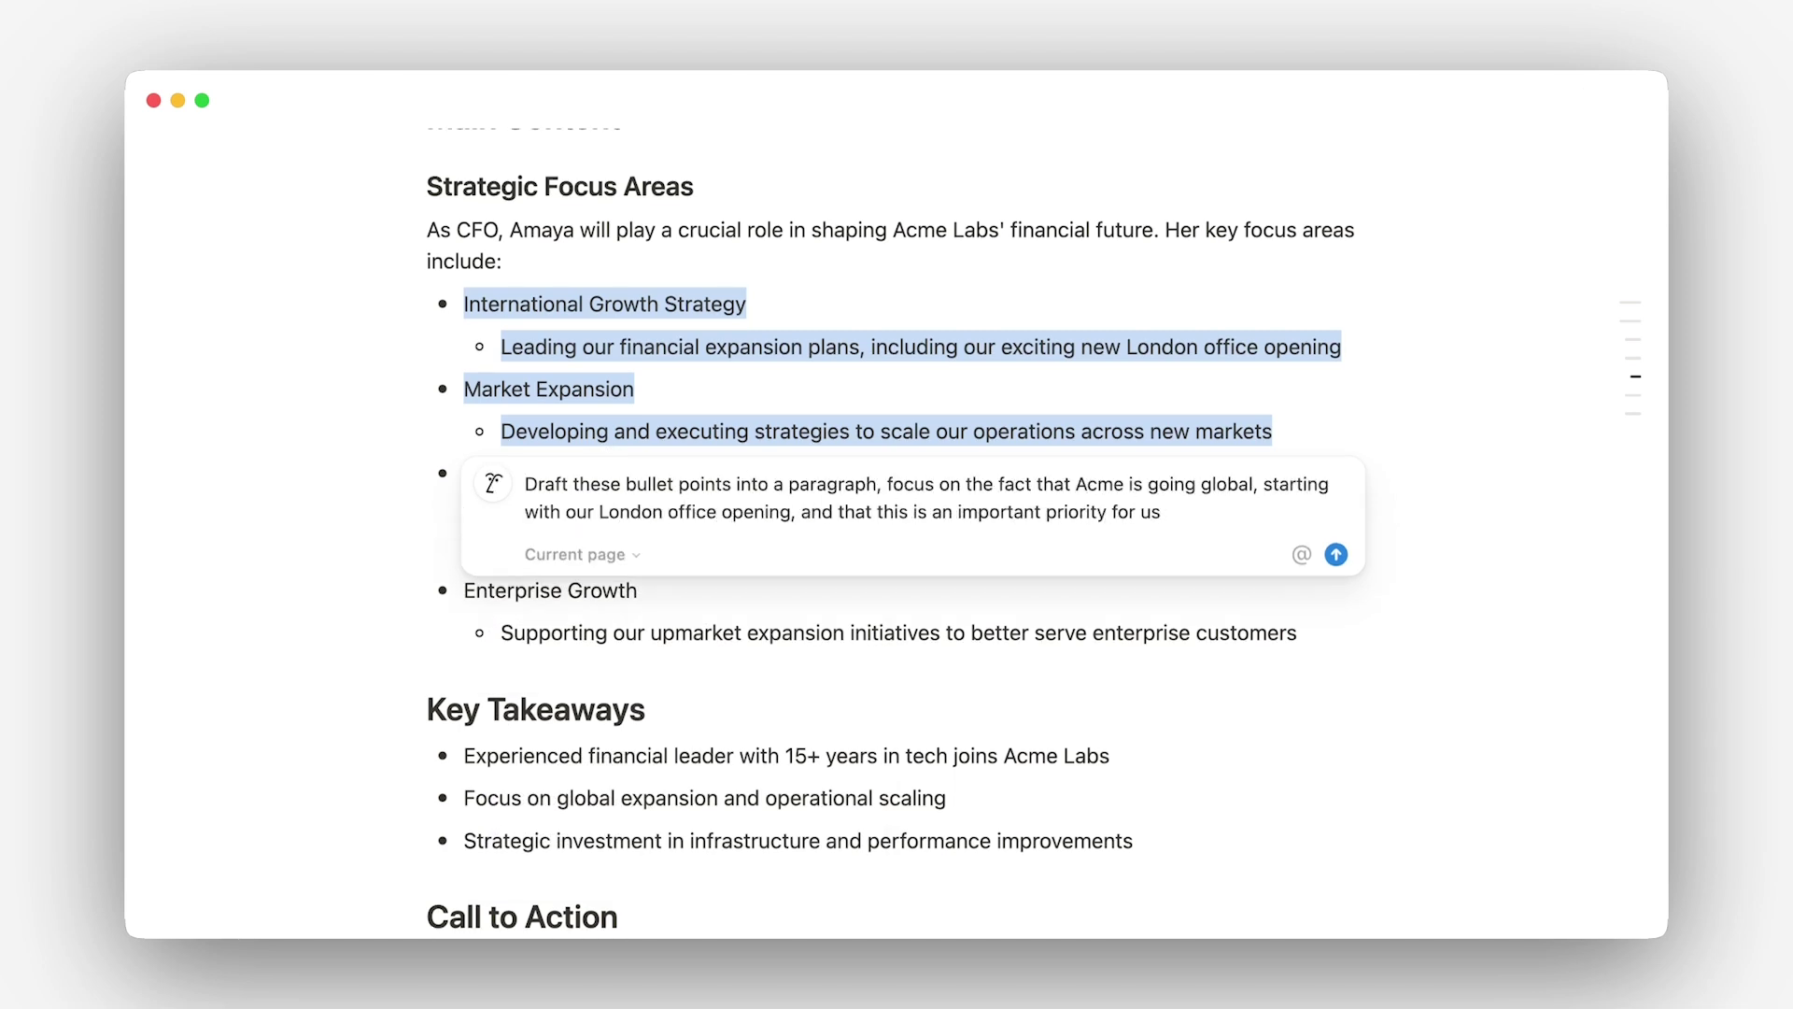
key("Return")
type("This is good but connect it back to Amaya")
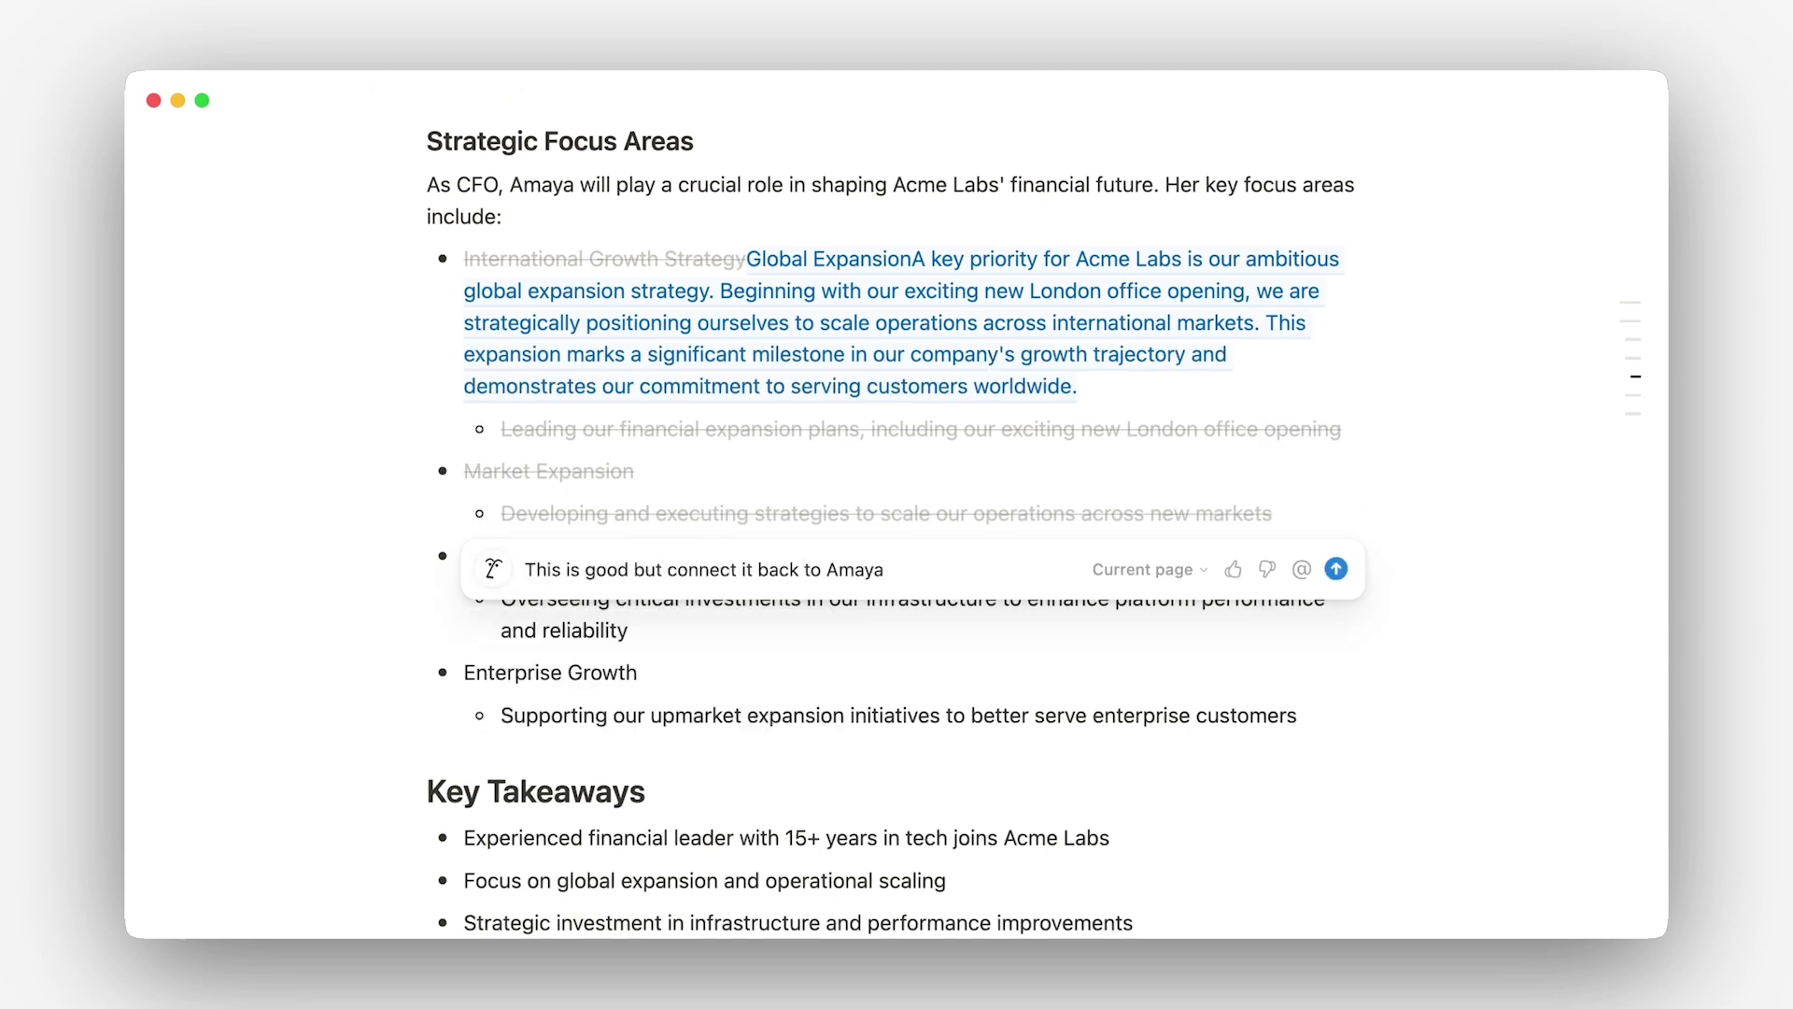
key("Return")
left_click(669, 641)
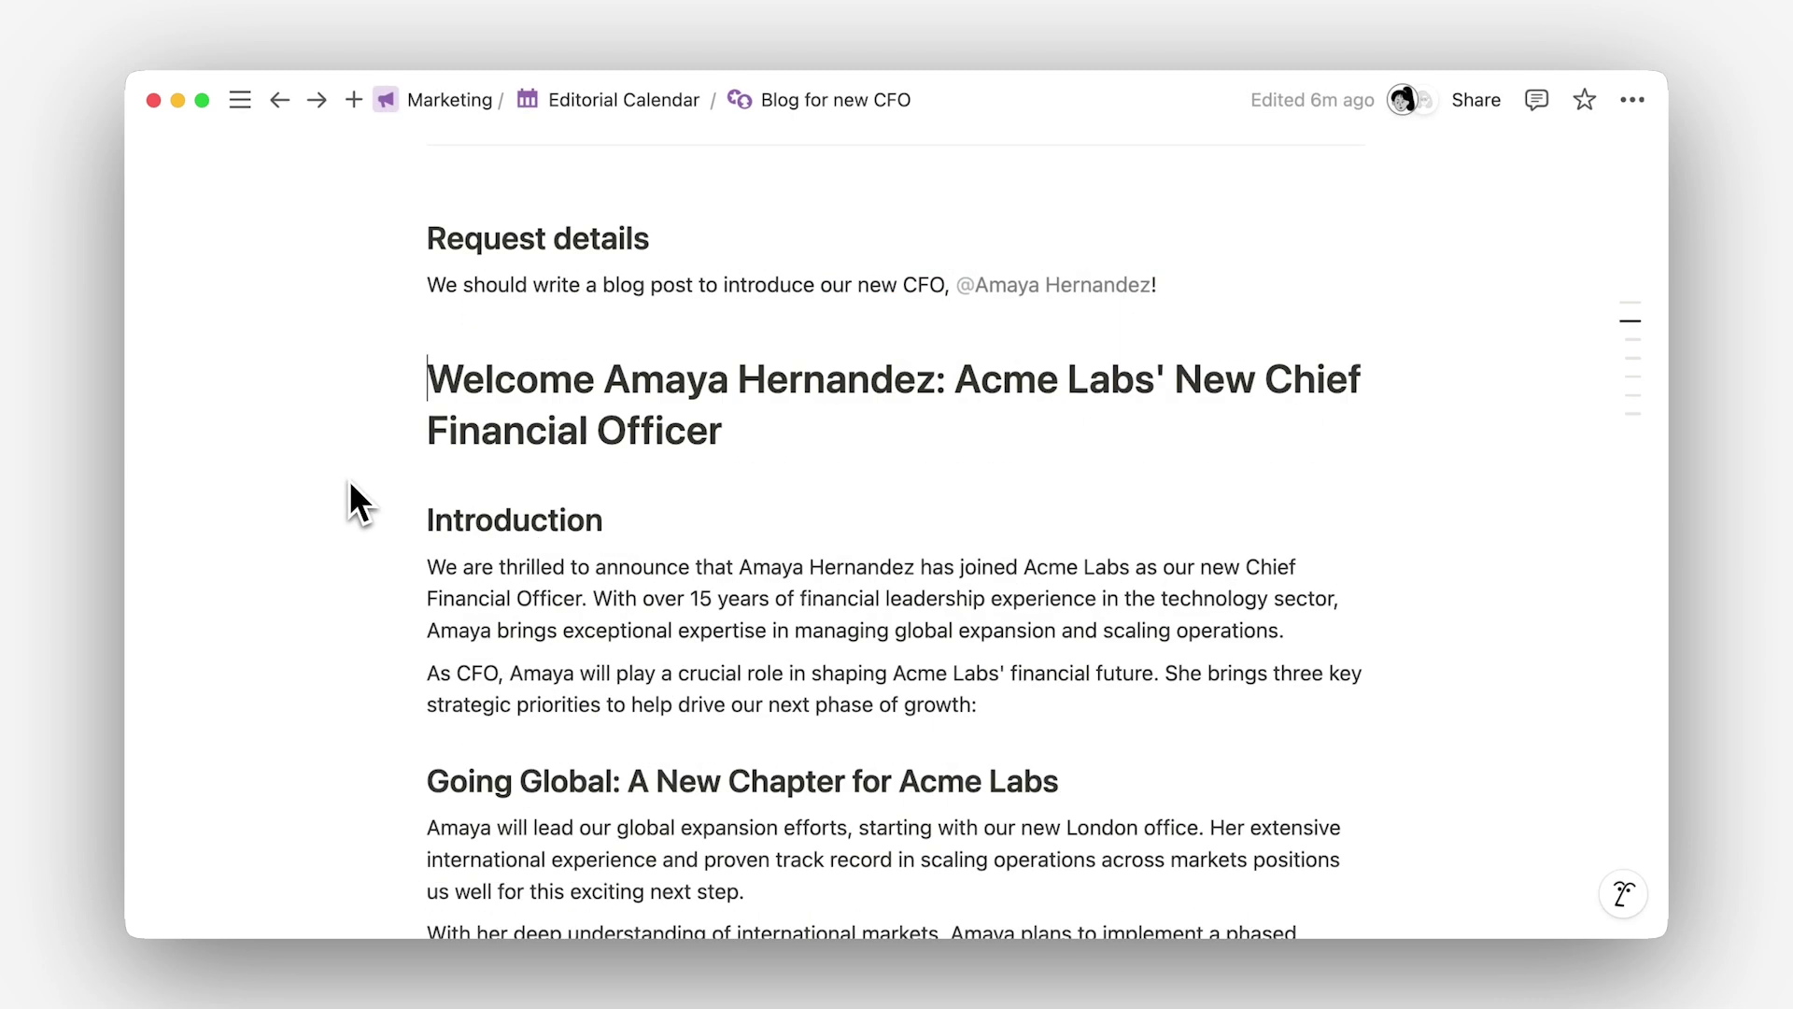
scroll(349, 479, "down", 2)
scroll(351, 485, "down", 10)
scroll(349, 479, "down", 6)
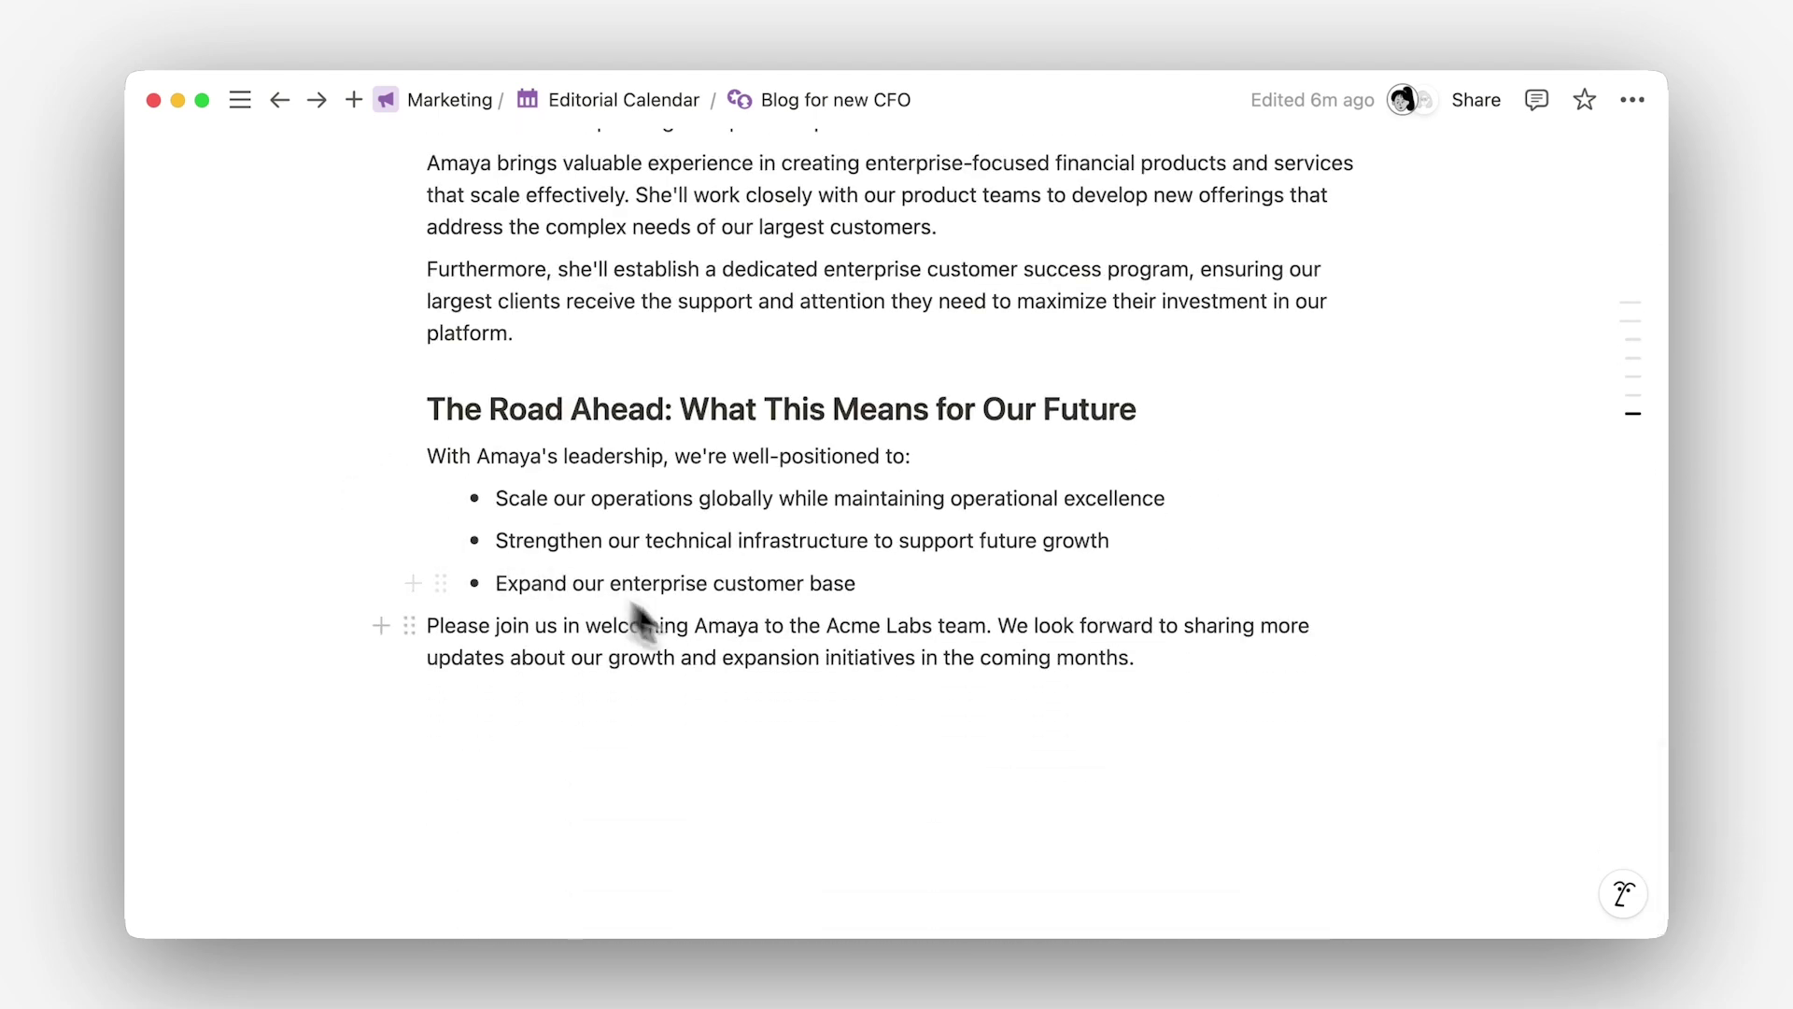
left_click_drag(1364, 710, 422, 328)
left_click(417, 327)
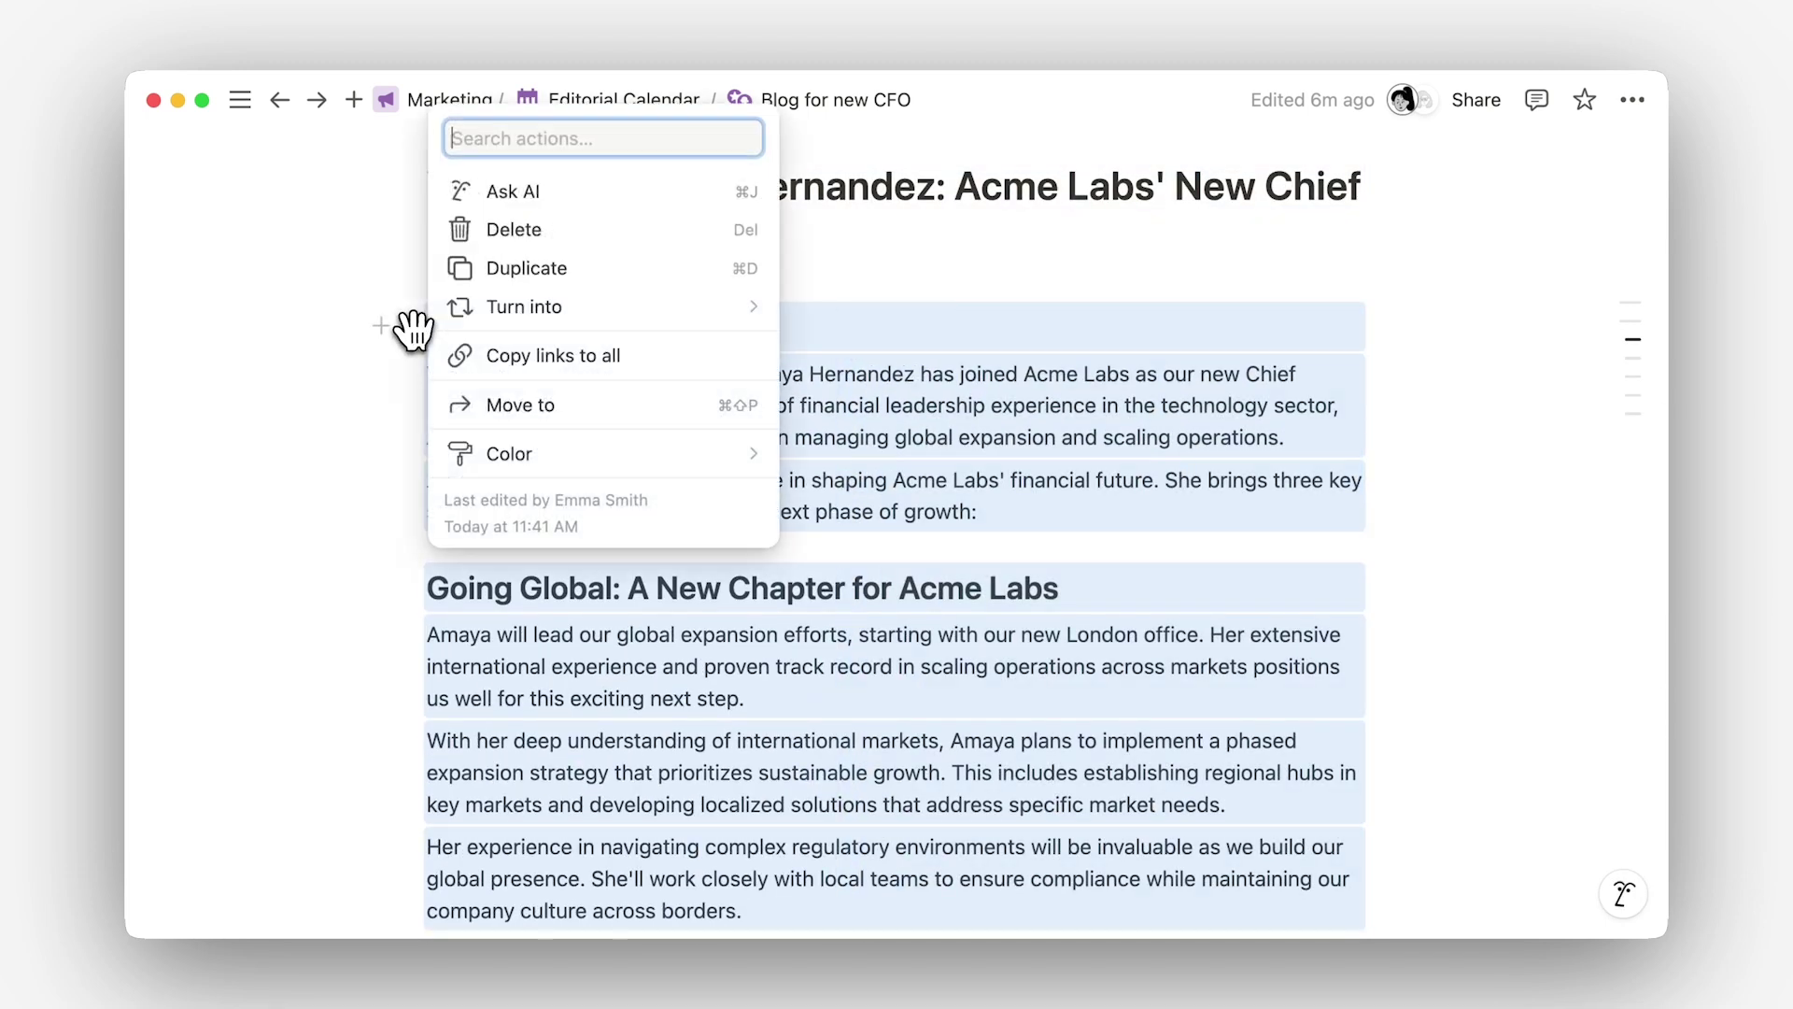
left_click(621, 196)
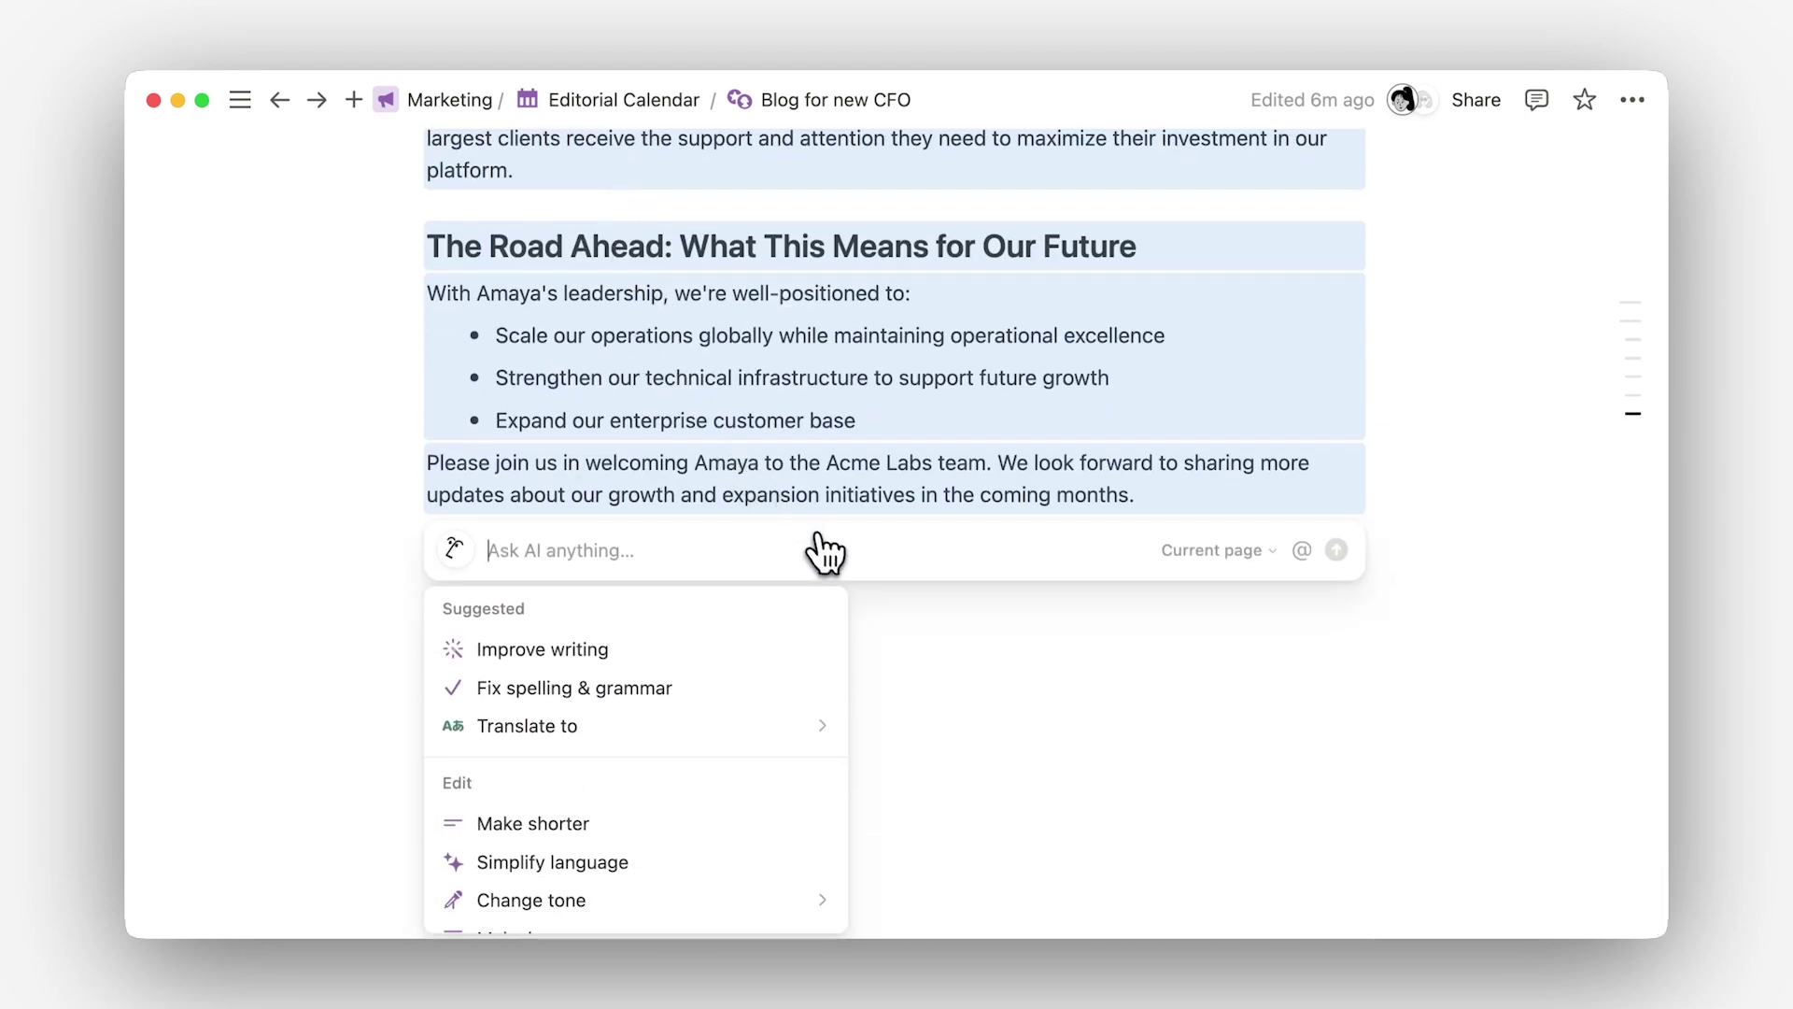
type("Revise this according to the @Acme")
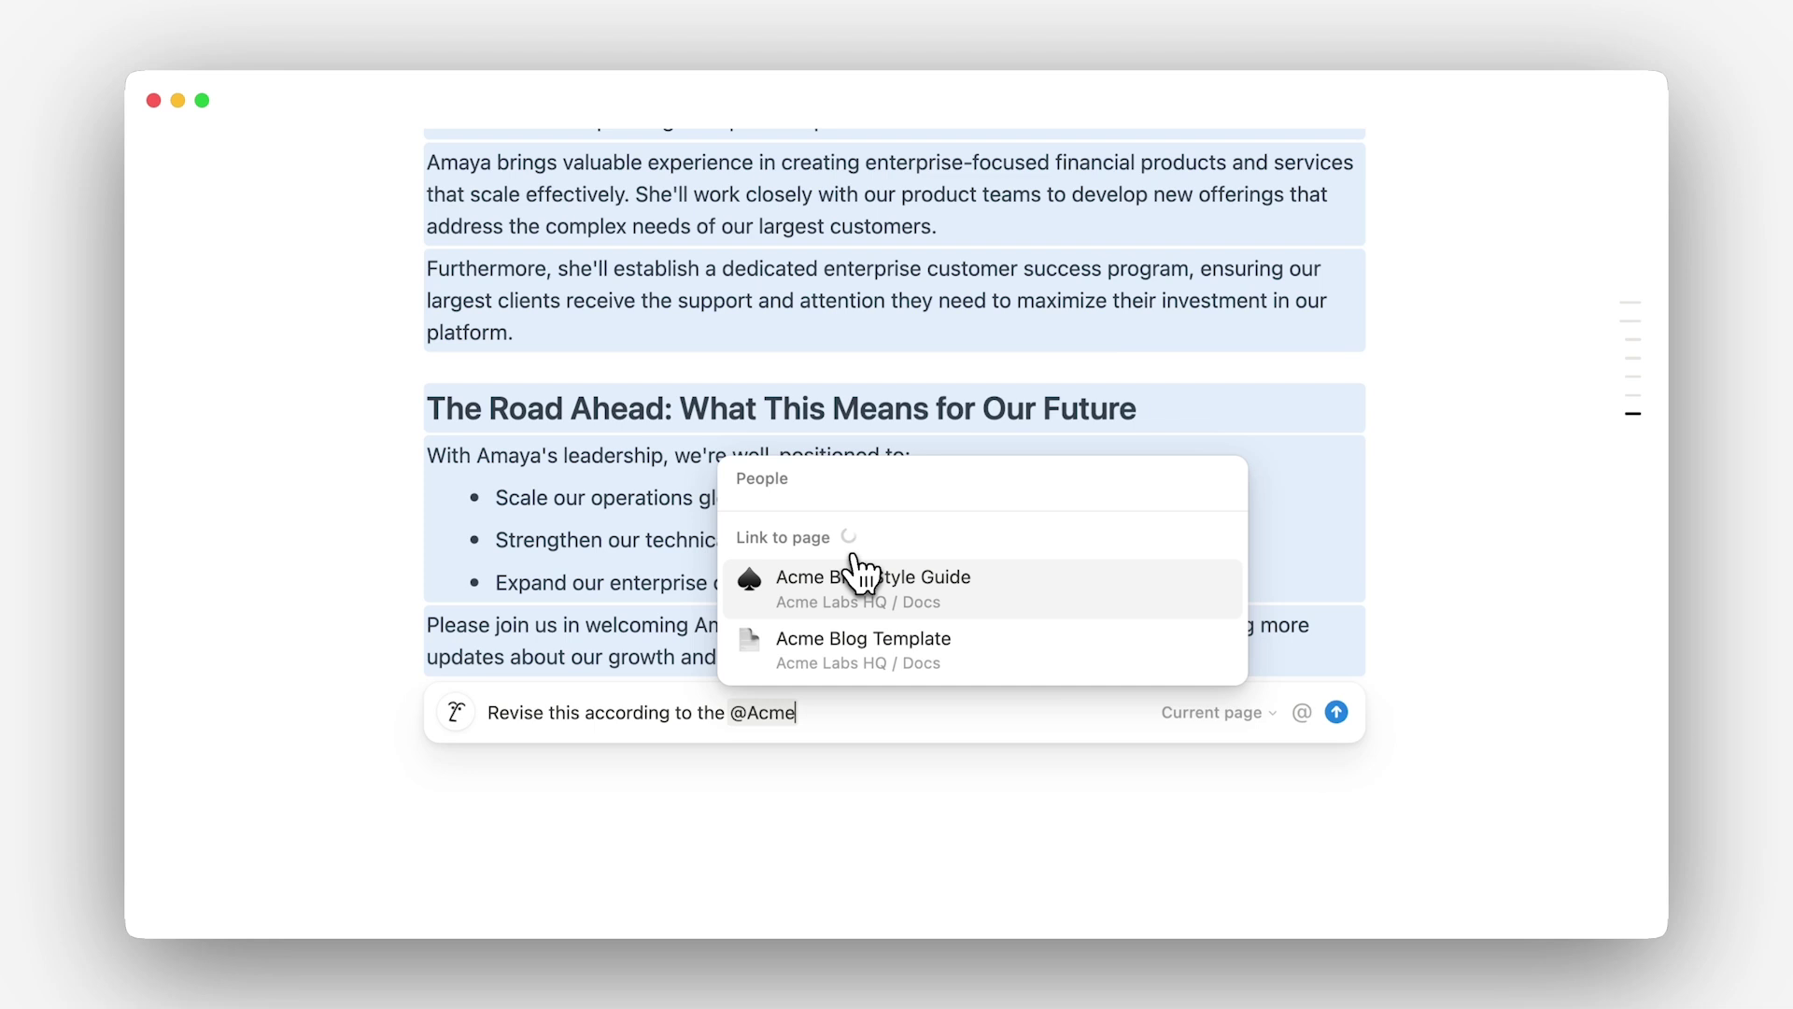
key("Return")
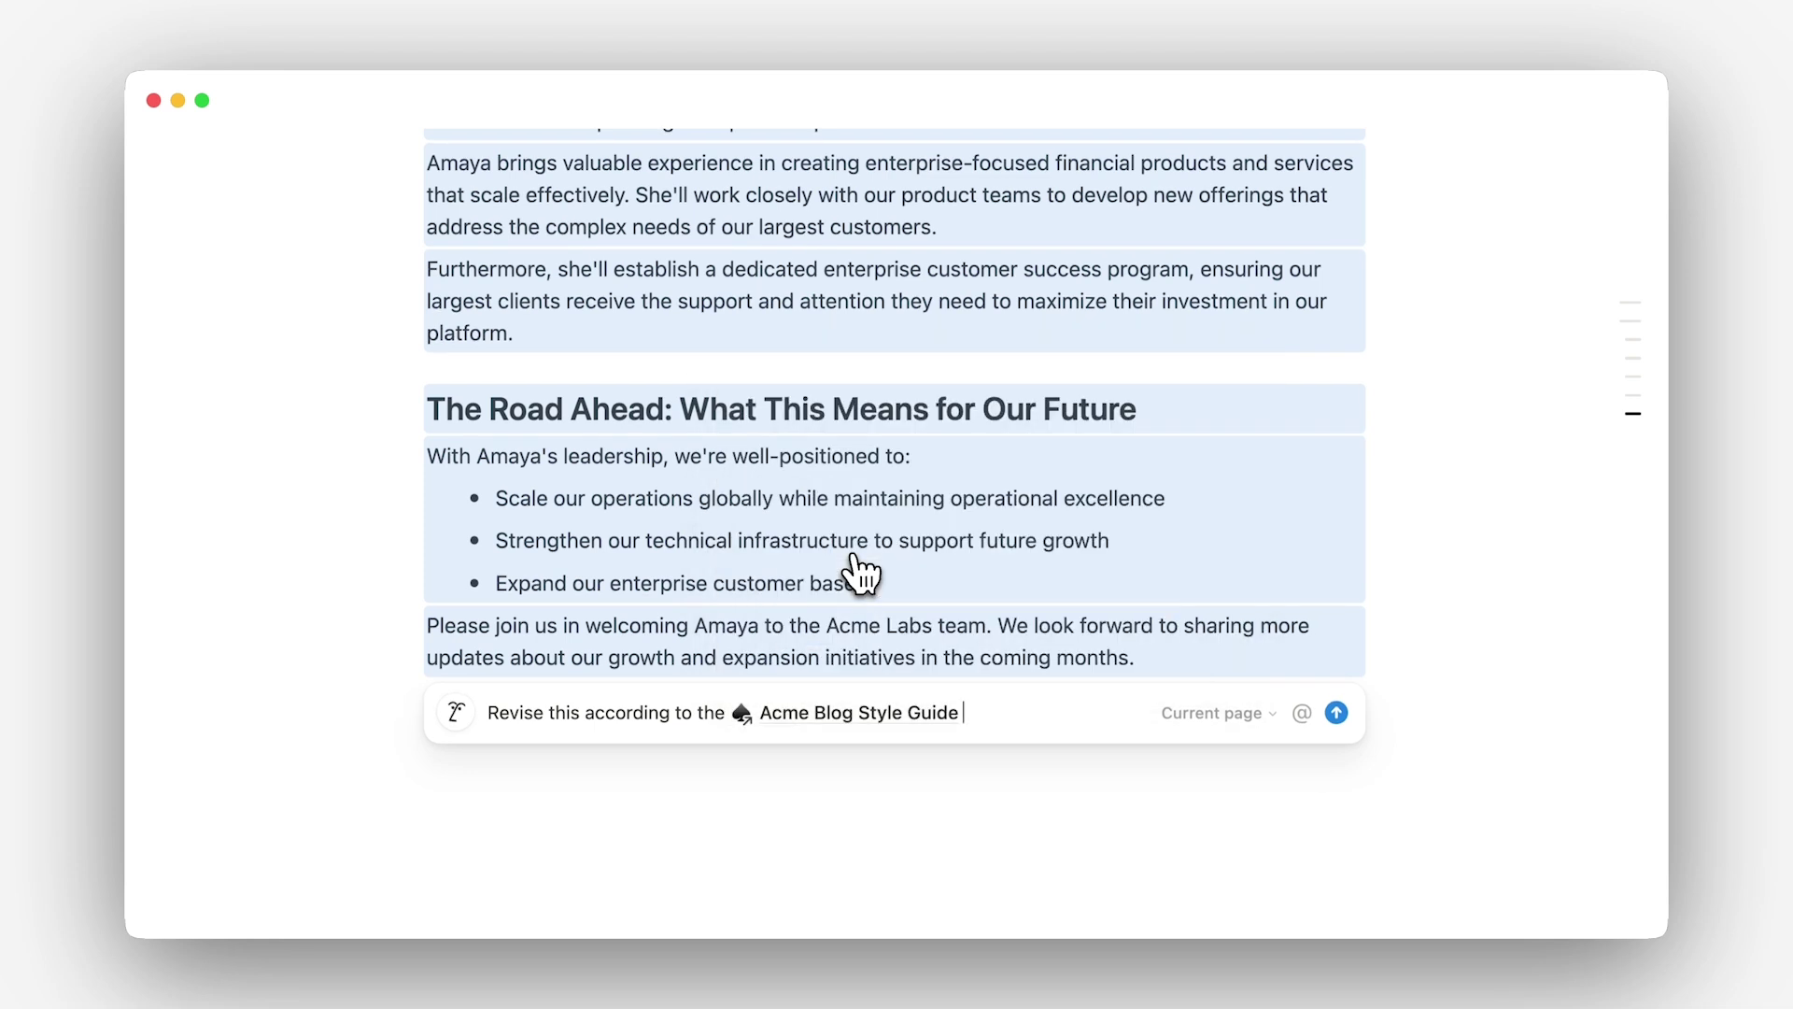
key("Return")
left_click(701, 764)
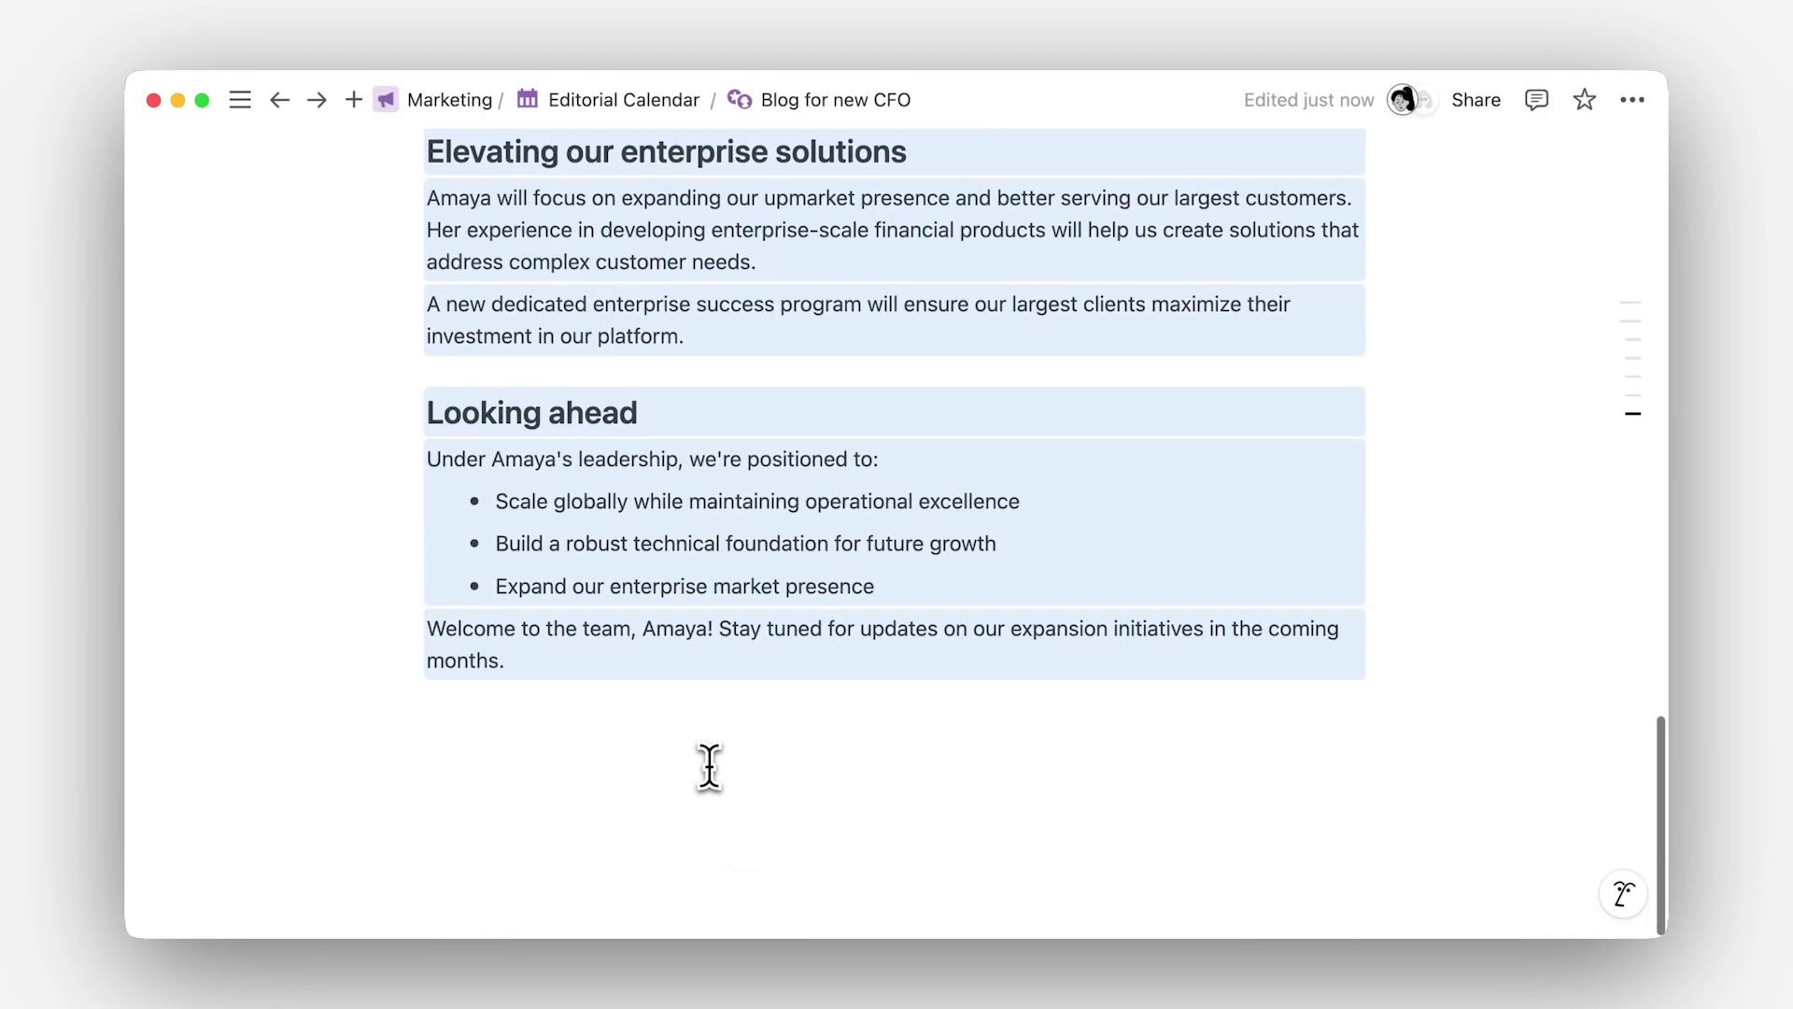
scroll(708, 766, "up", 10)
scroll(725, 758, "up", 3)
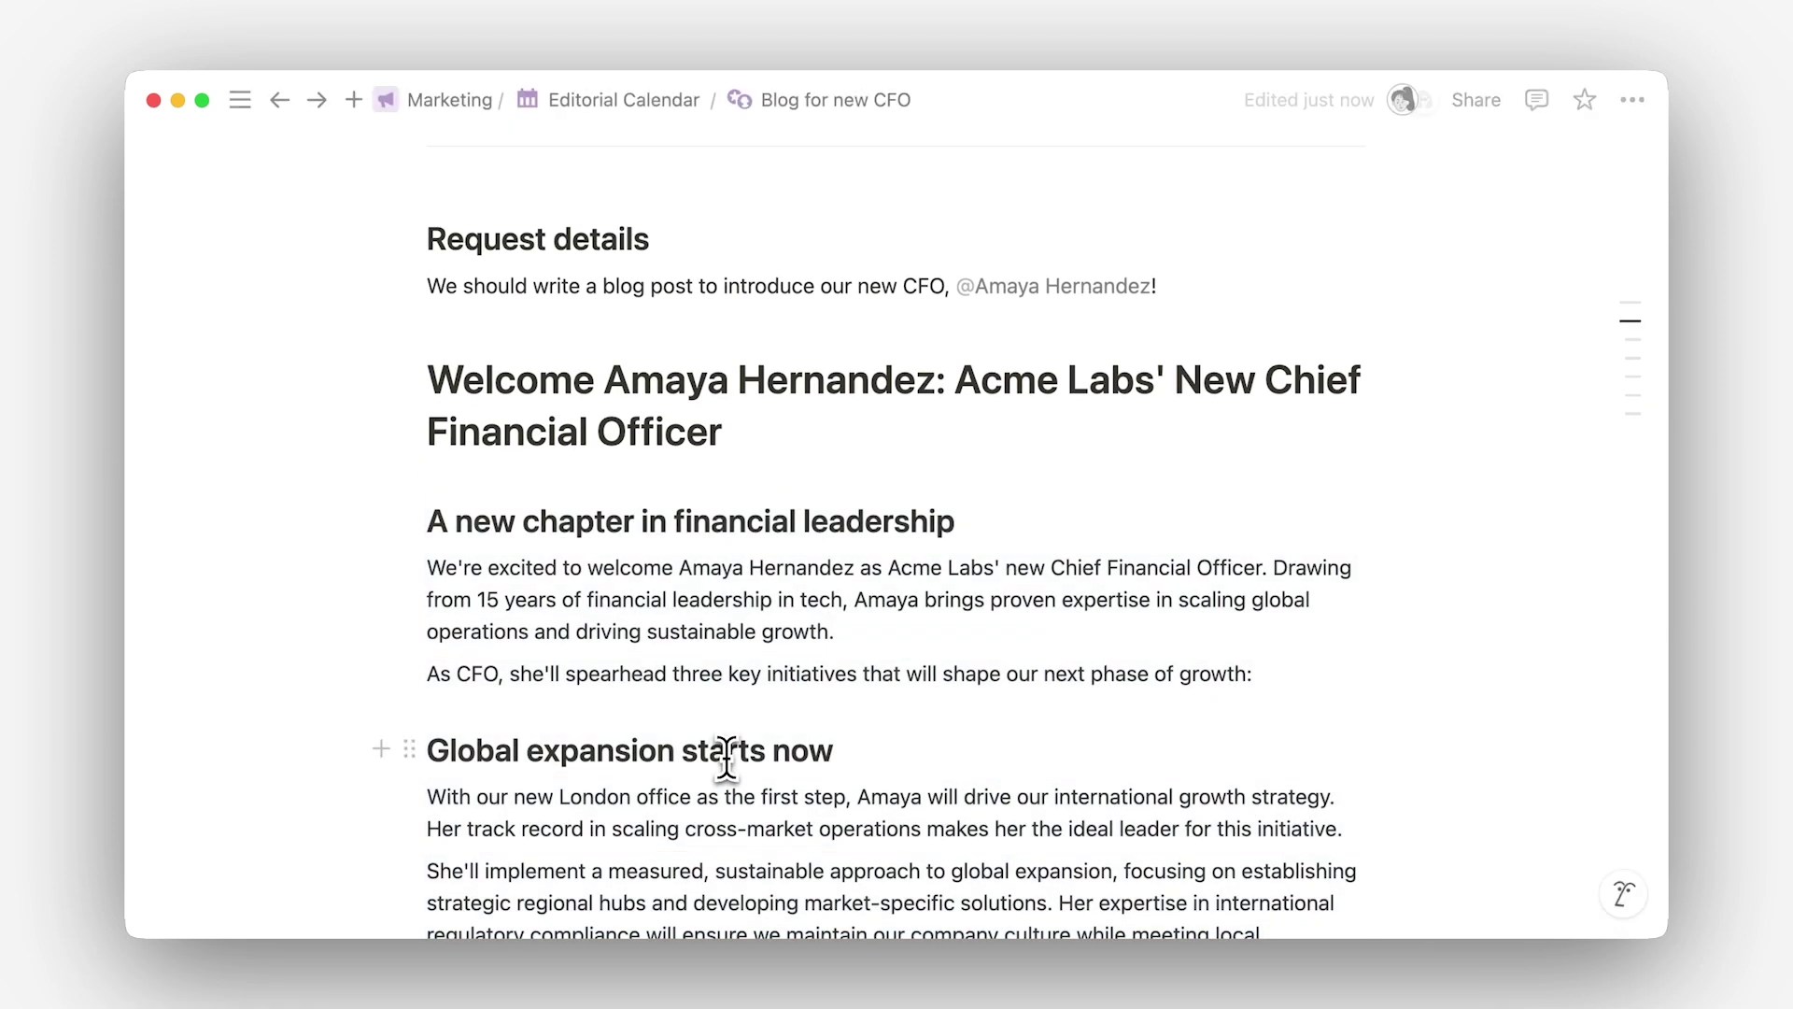
scroll(729, 754, "down", 3)
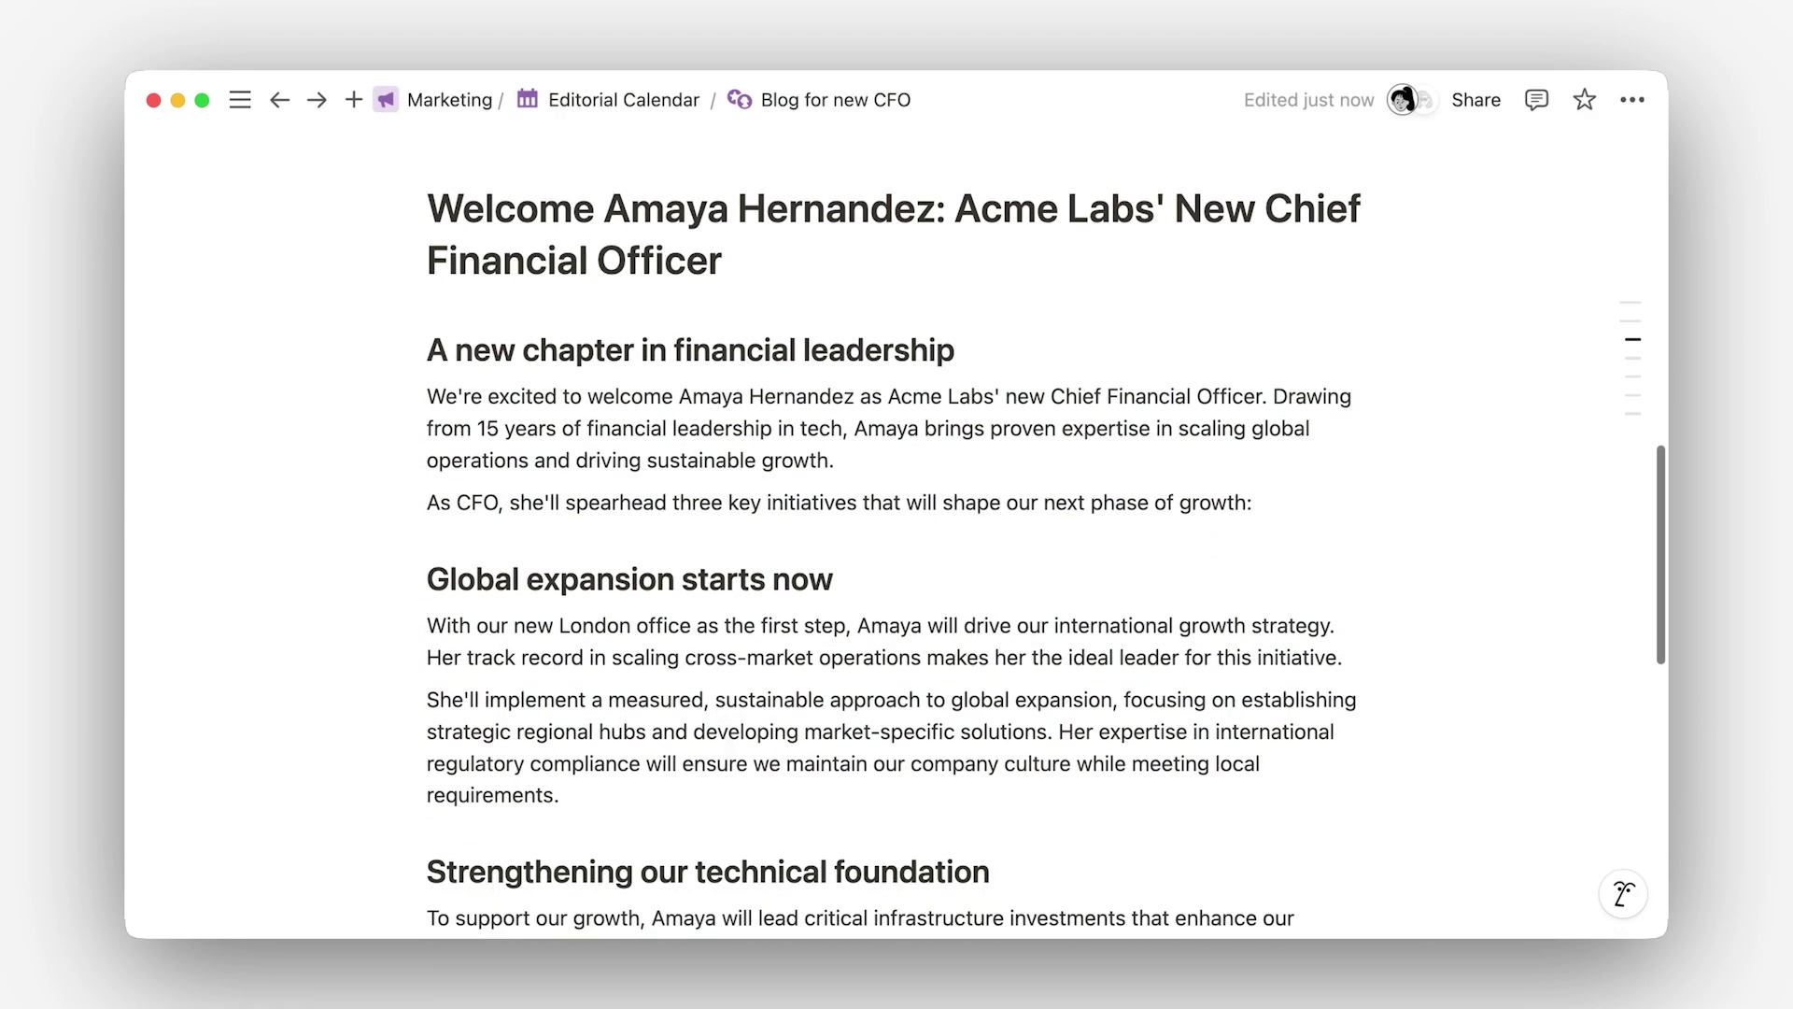
scroll(729, 755, "down", 1)
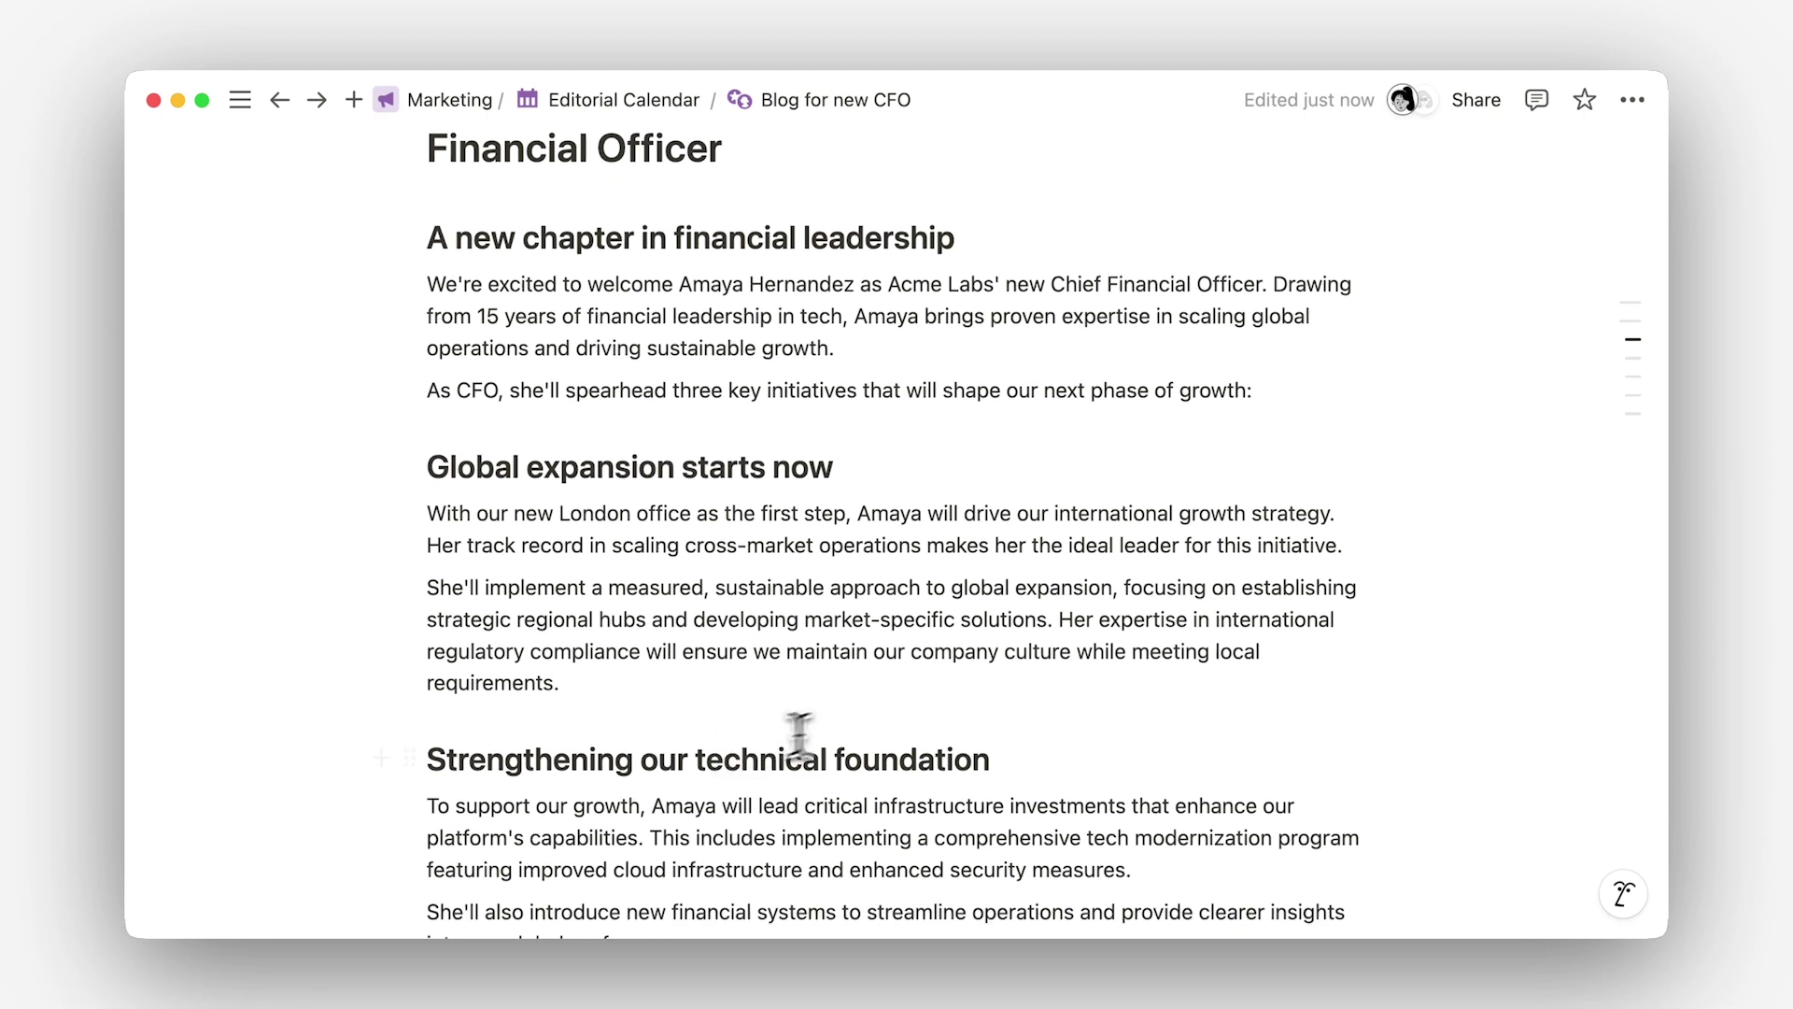
Step: Have AI rewrite the regulatory compliance sentence in simpler, friendlier wording and accept it
left_click_drag(1058, 621, 1079, 682)
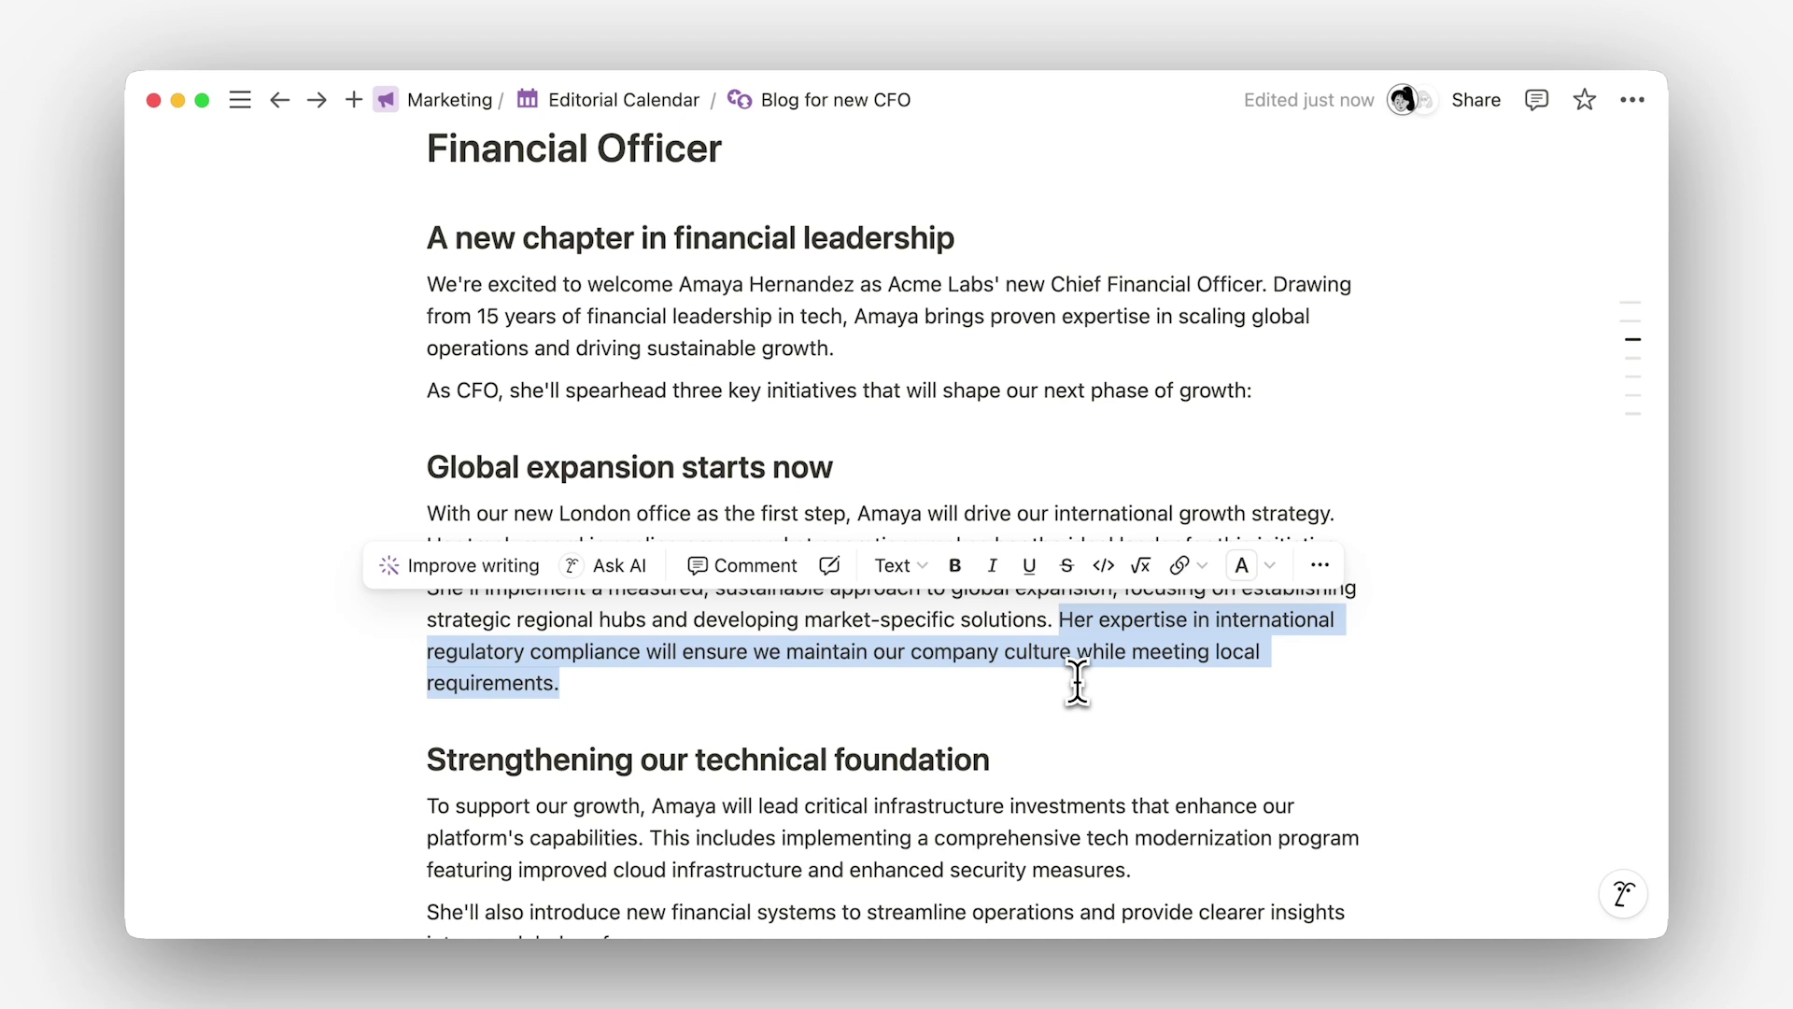
left_click(637, 577)
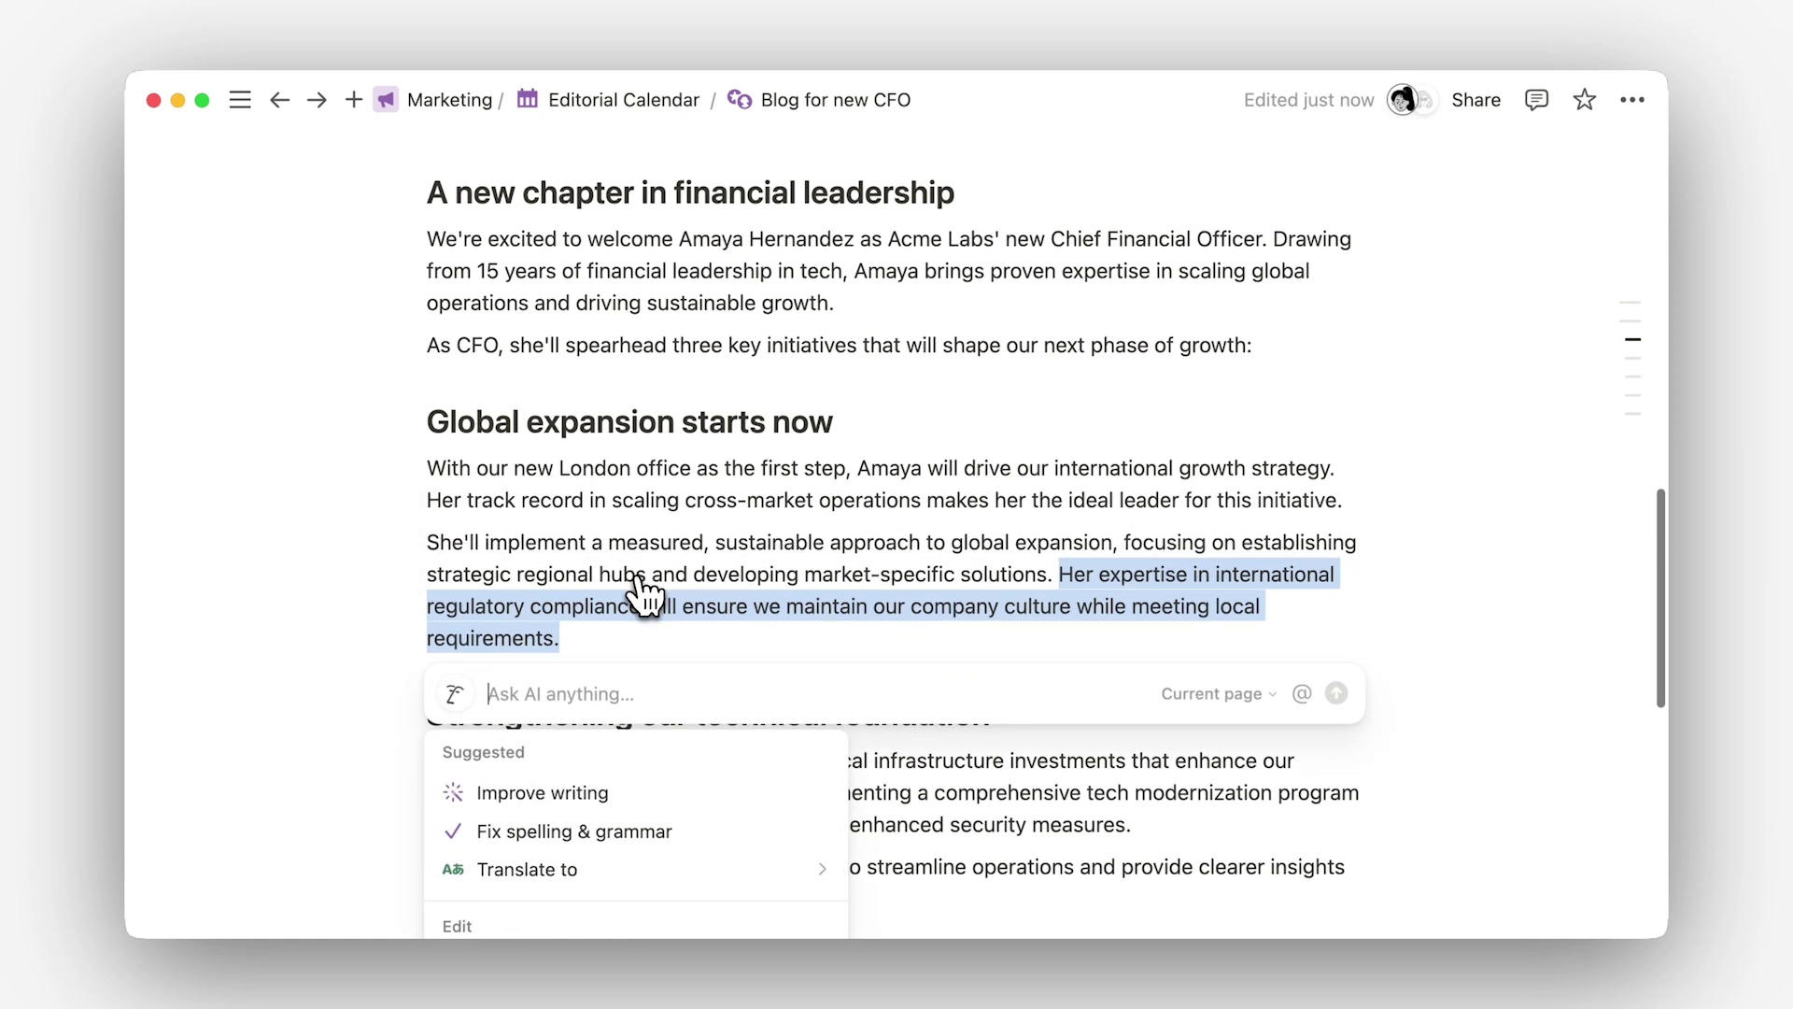
type("Rewrite this sentence using more approachable, user friendly language")
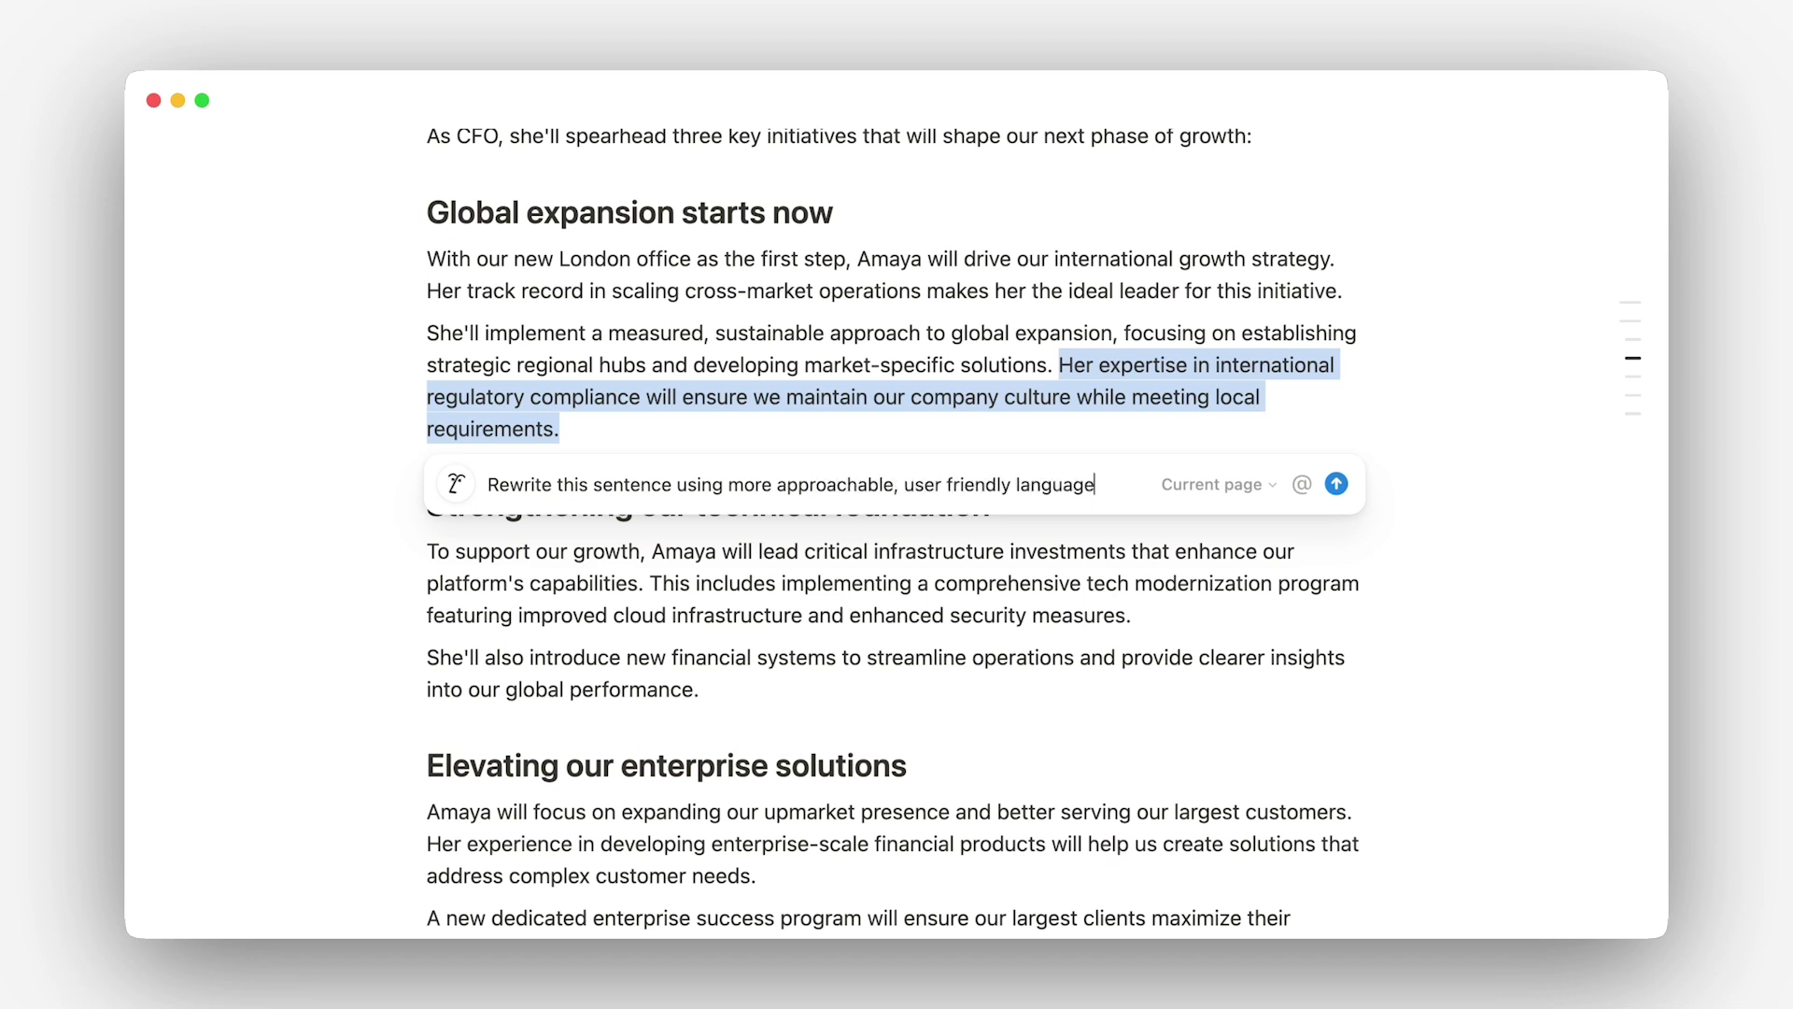
key("Return")
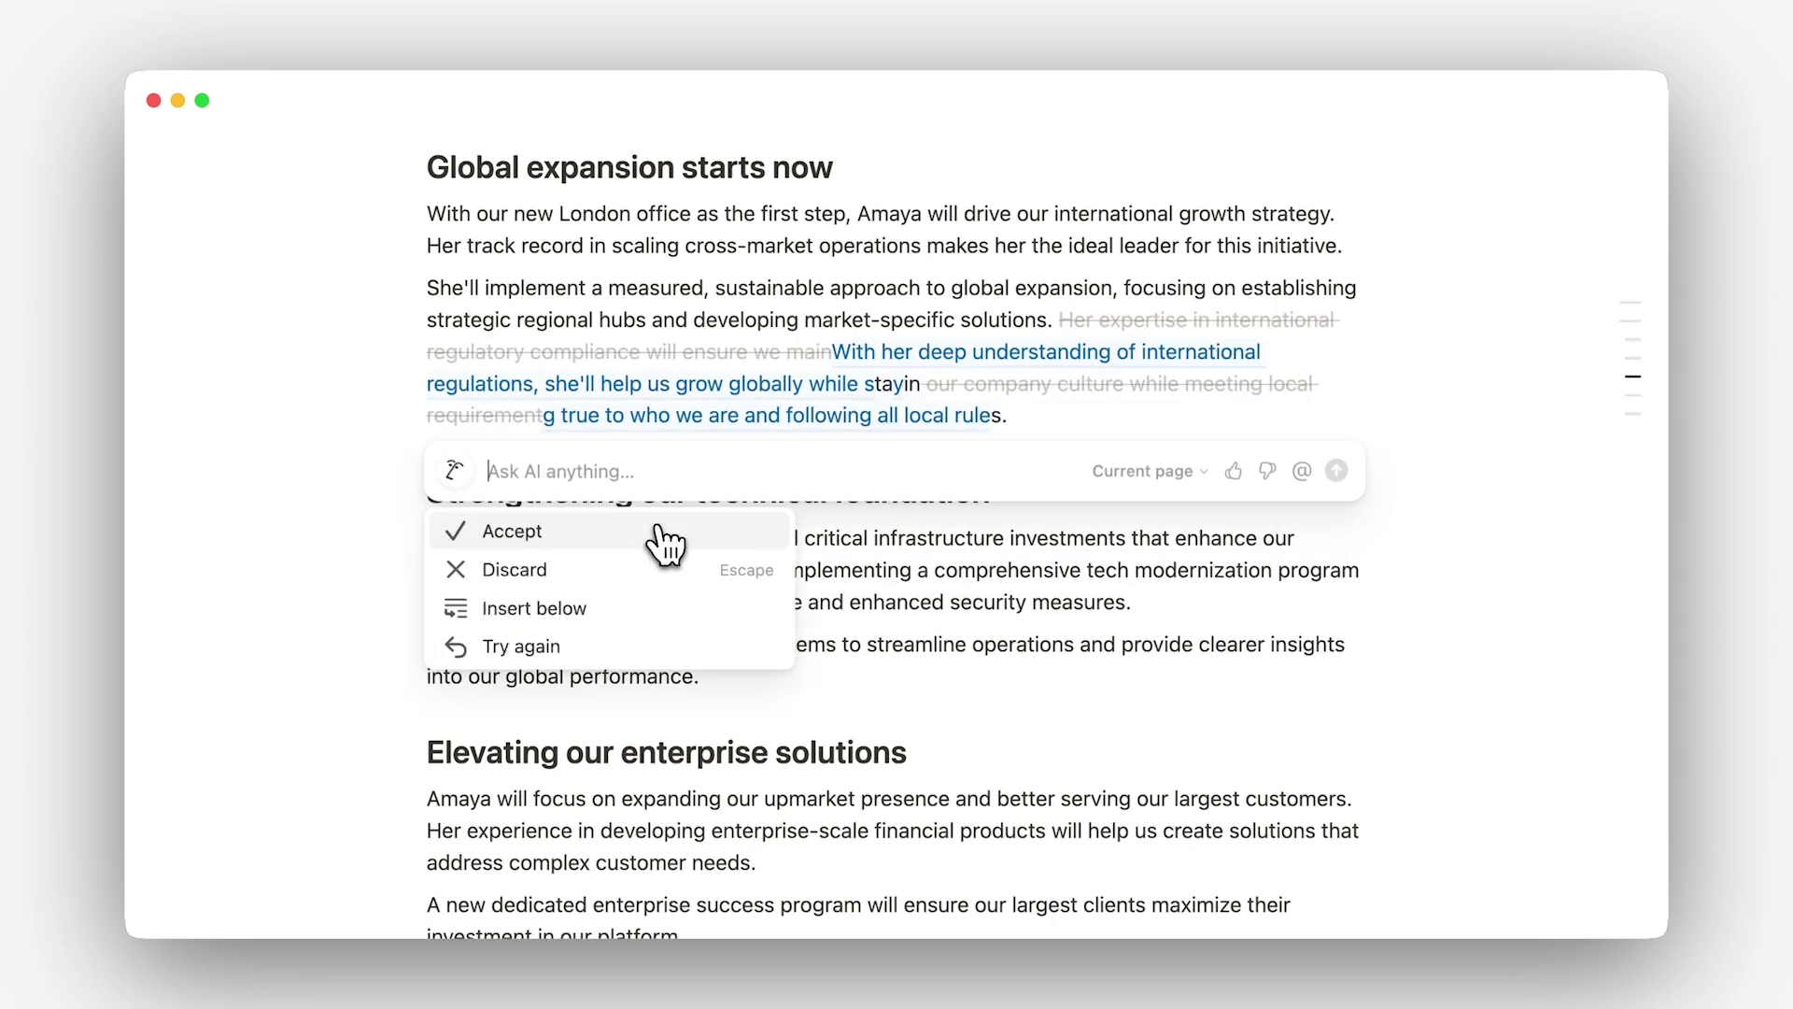
left_click(667, 534)
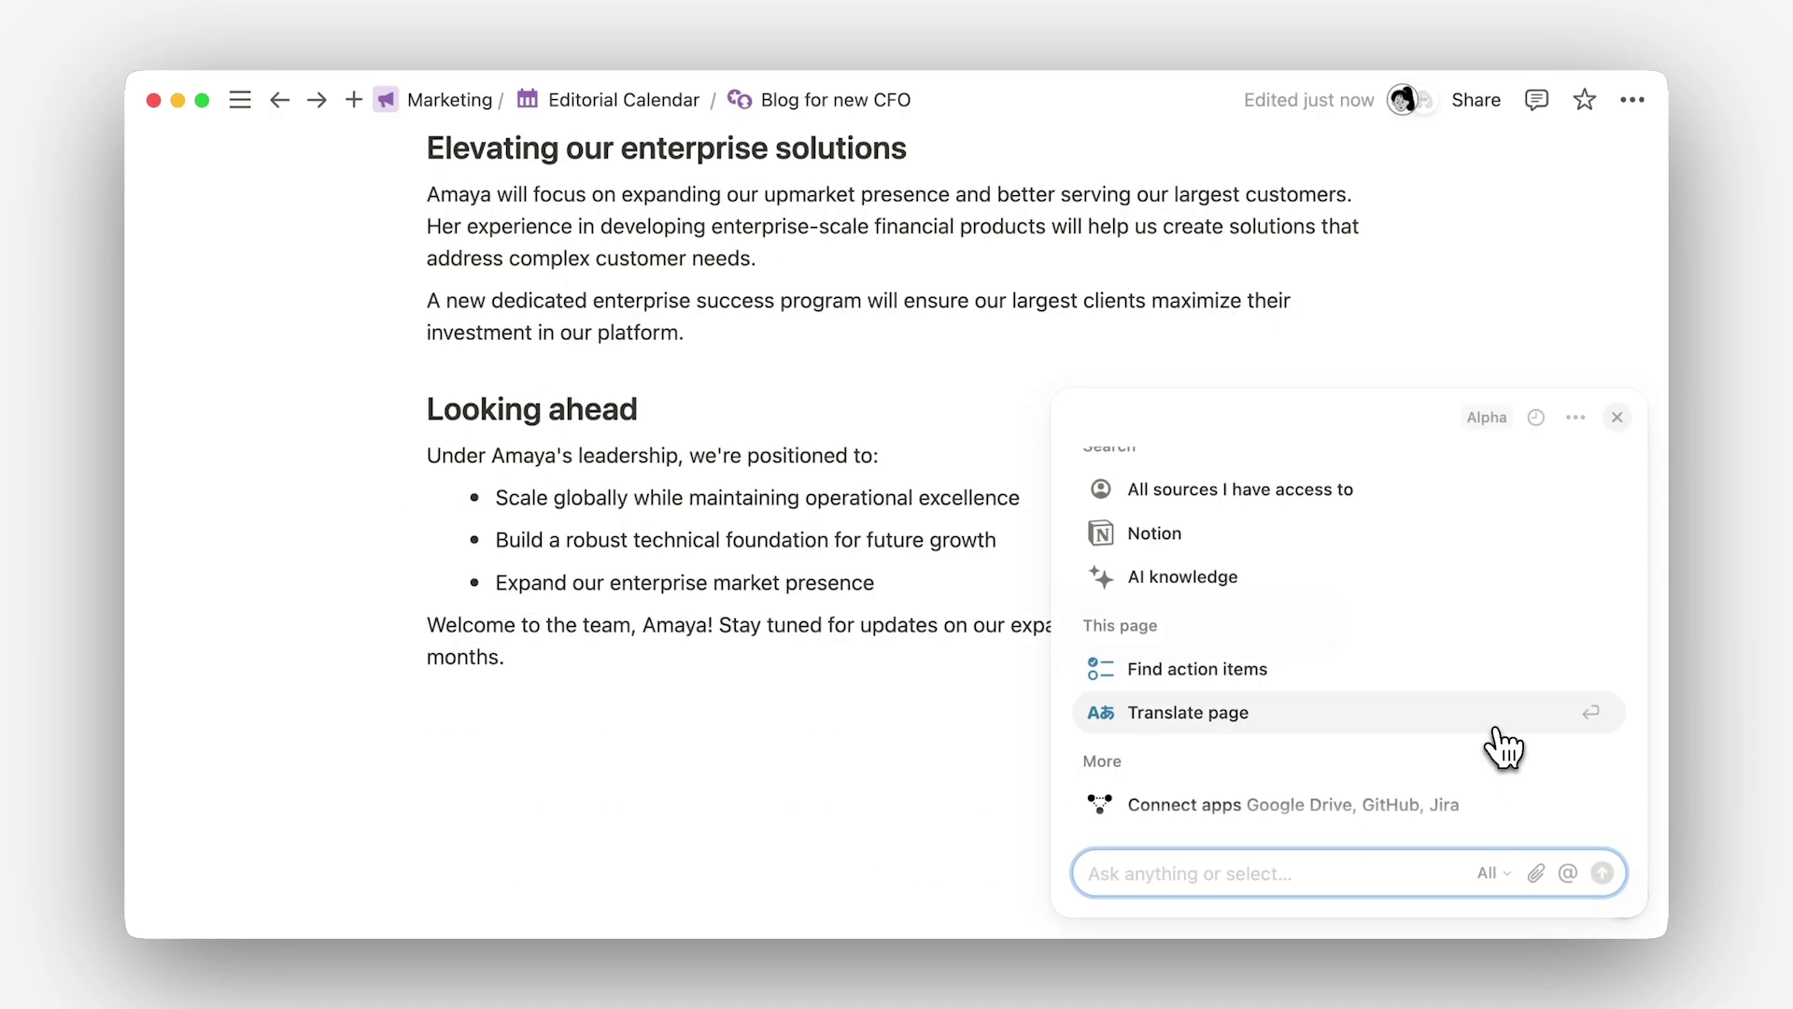
Step: Use Notion AI's Translate page to show the whole blog post in Italian
left_click(1501, 747)
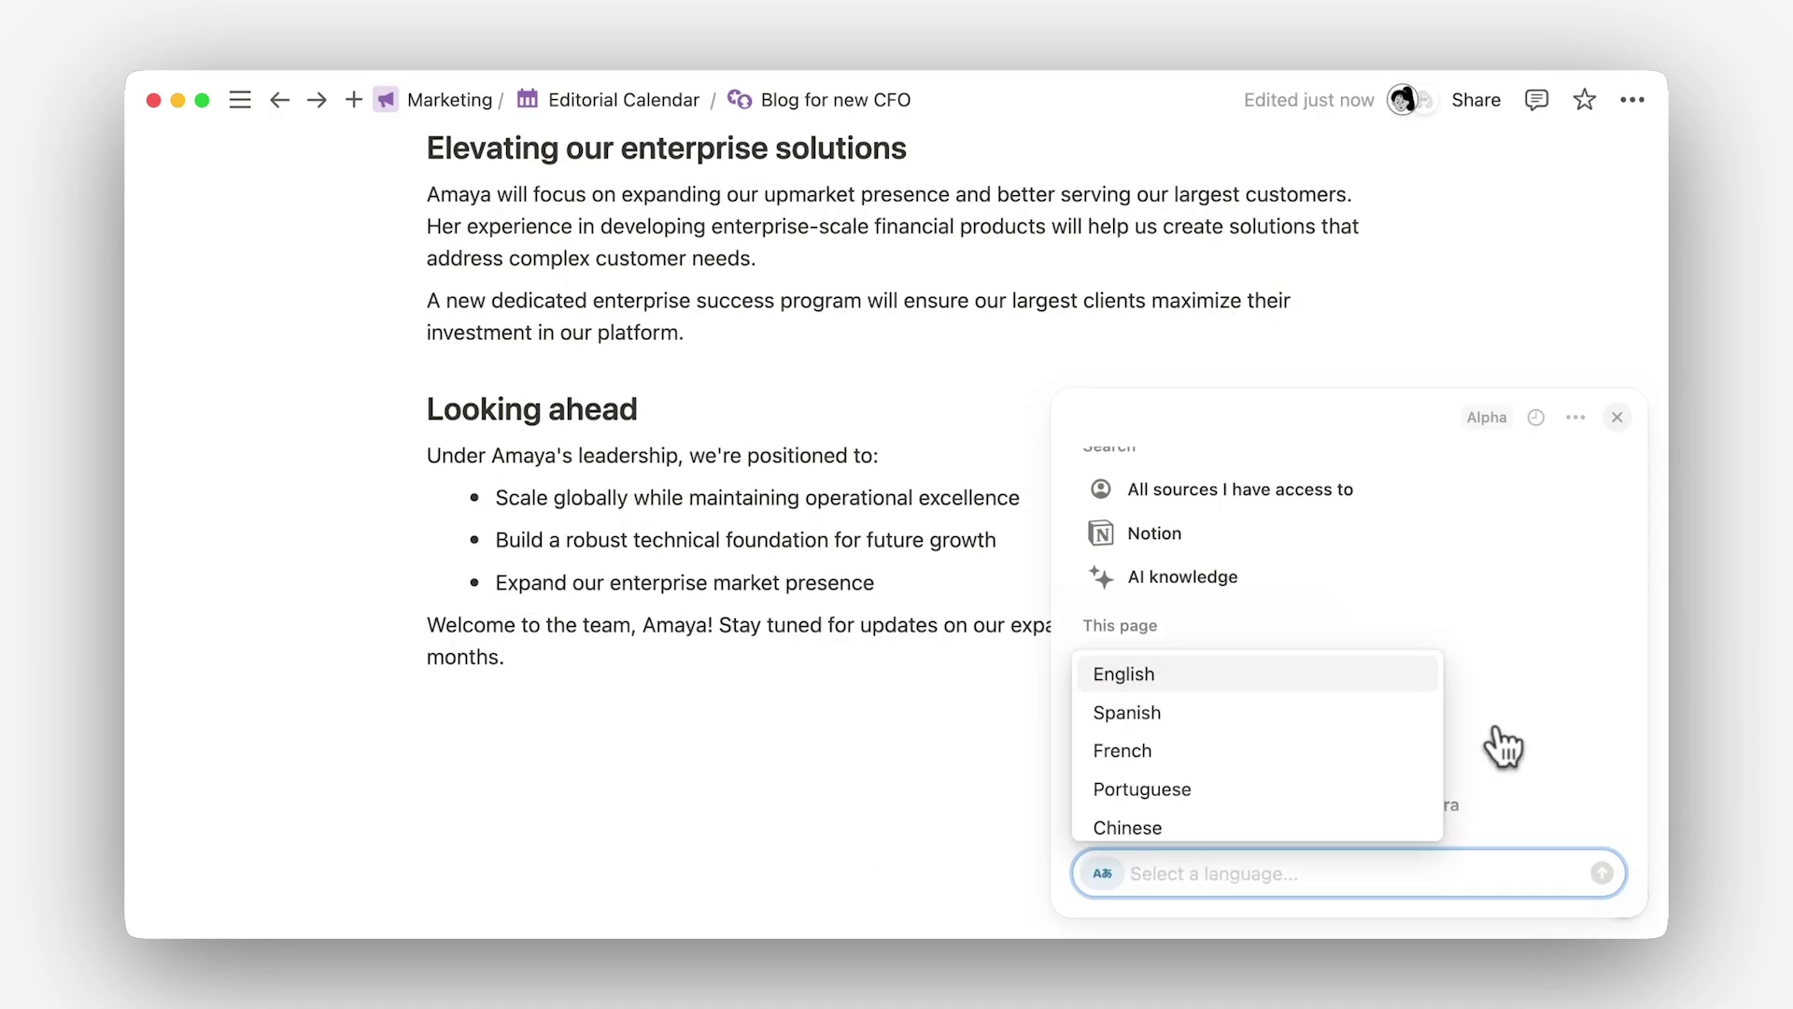
scroll(1391, 748, "down", 3)
scroll(1377, 753, "down", 2)
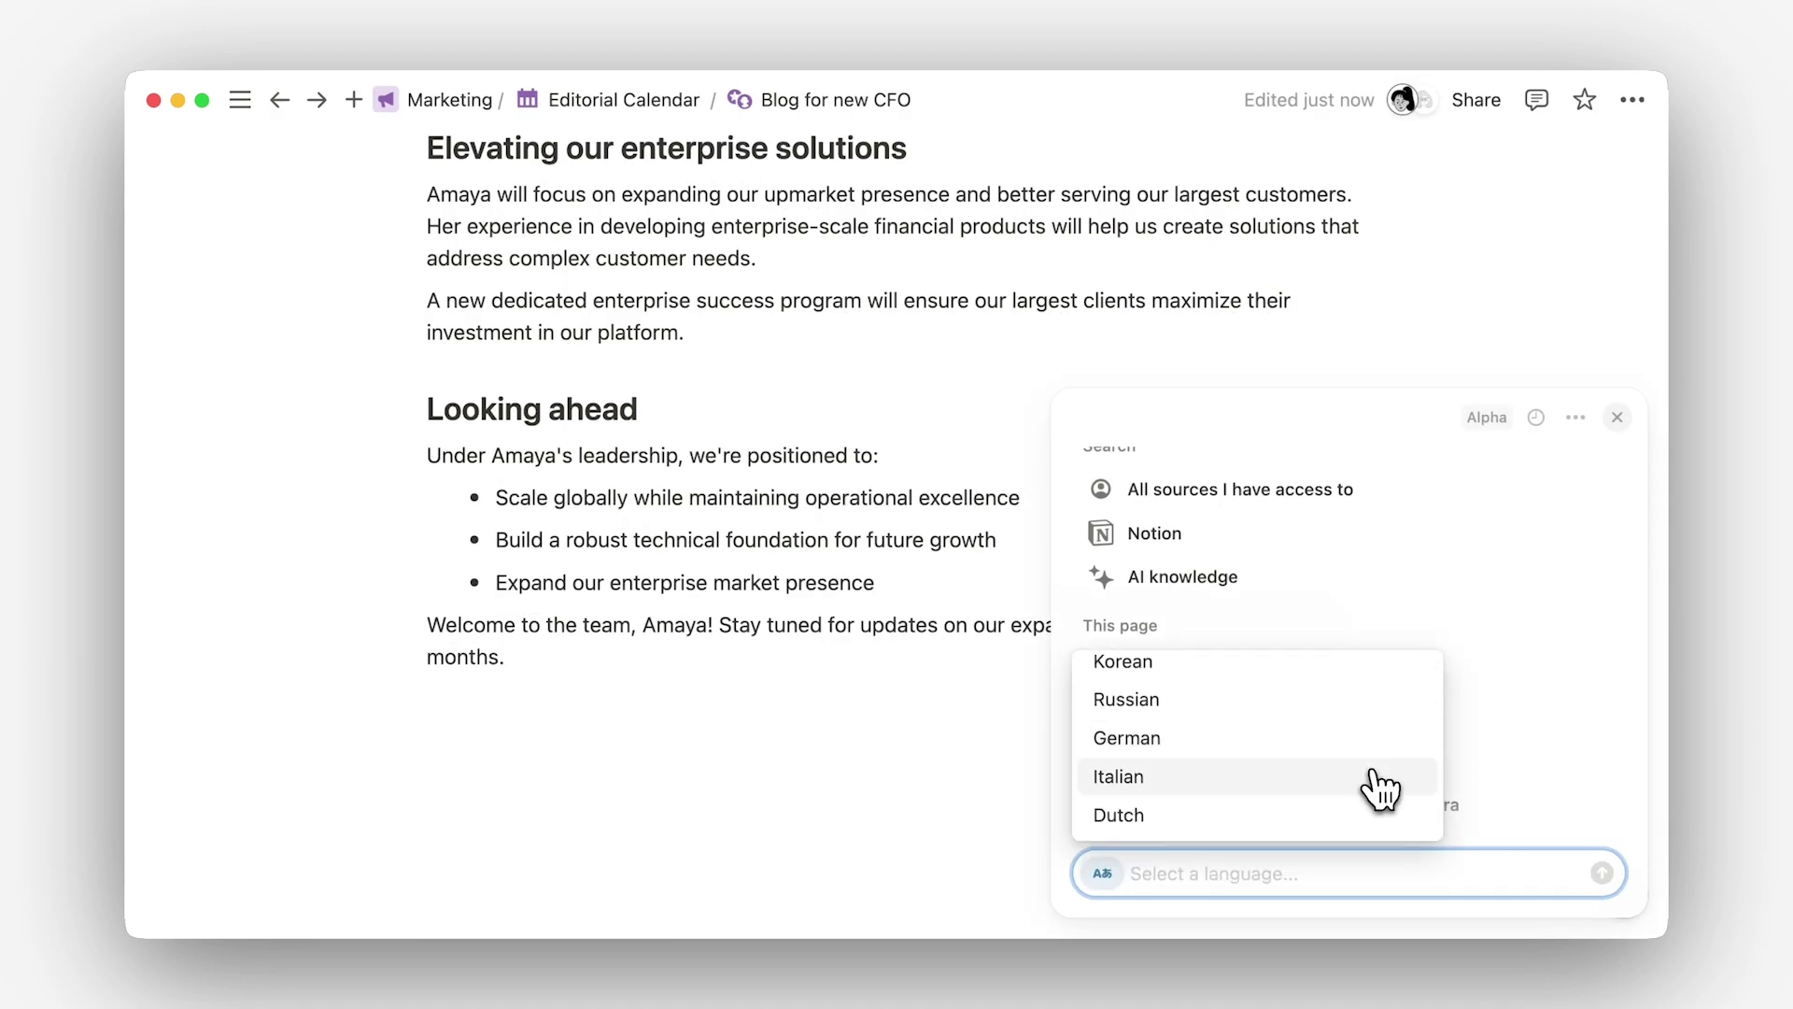
left_click(1376, 784)
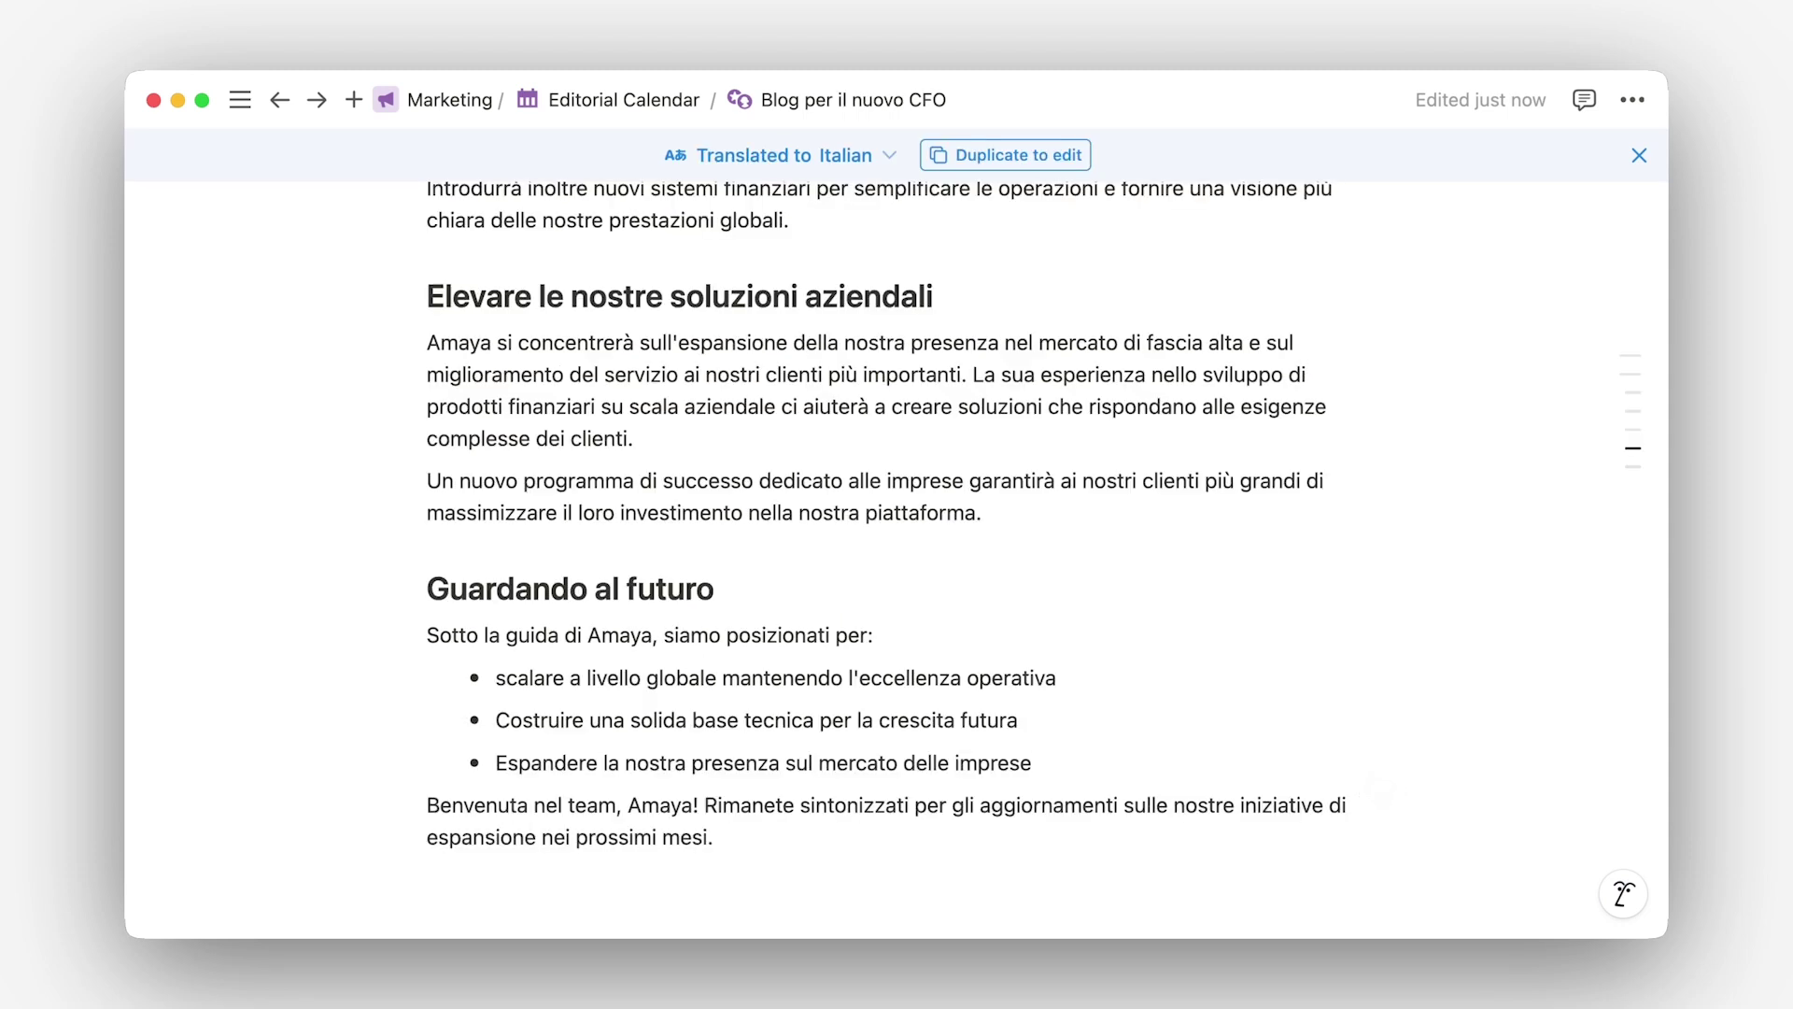
scroll(893, 551, "up", 20)
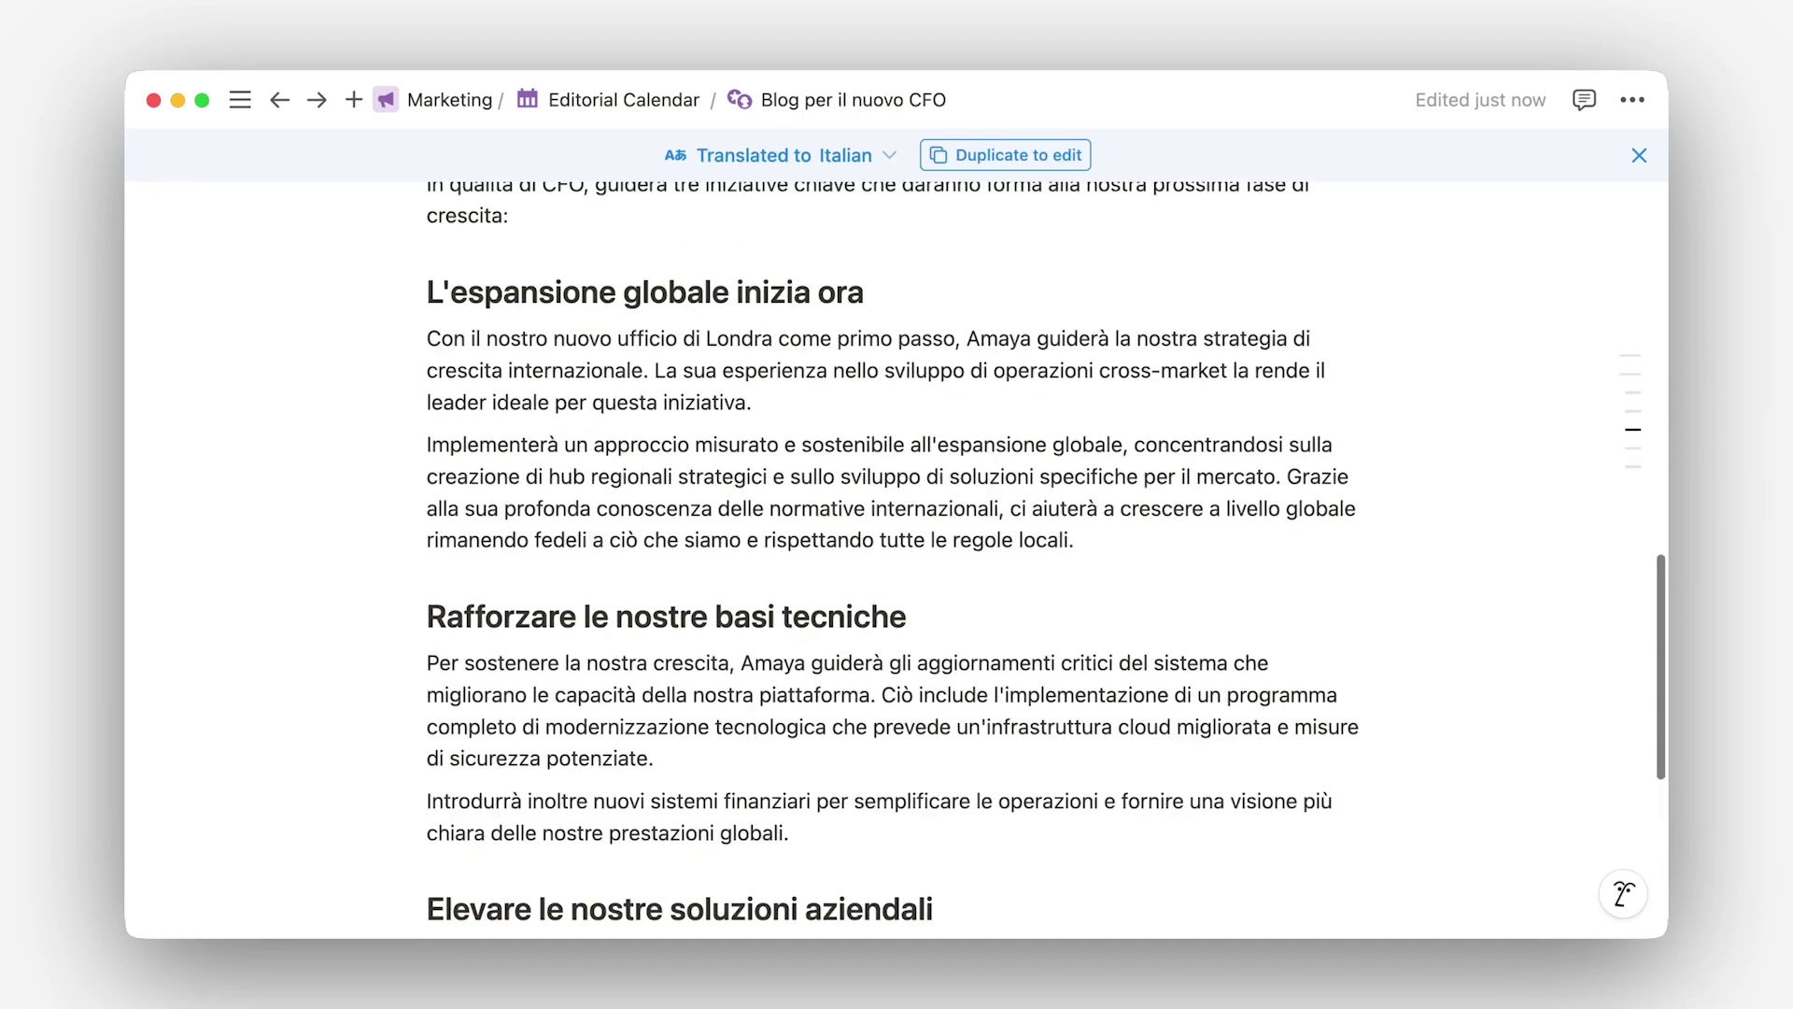
scroll(892, 551, "up", 4)
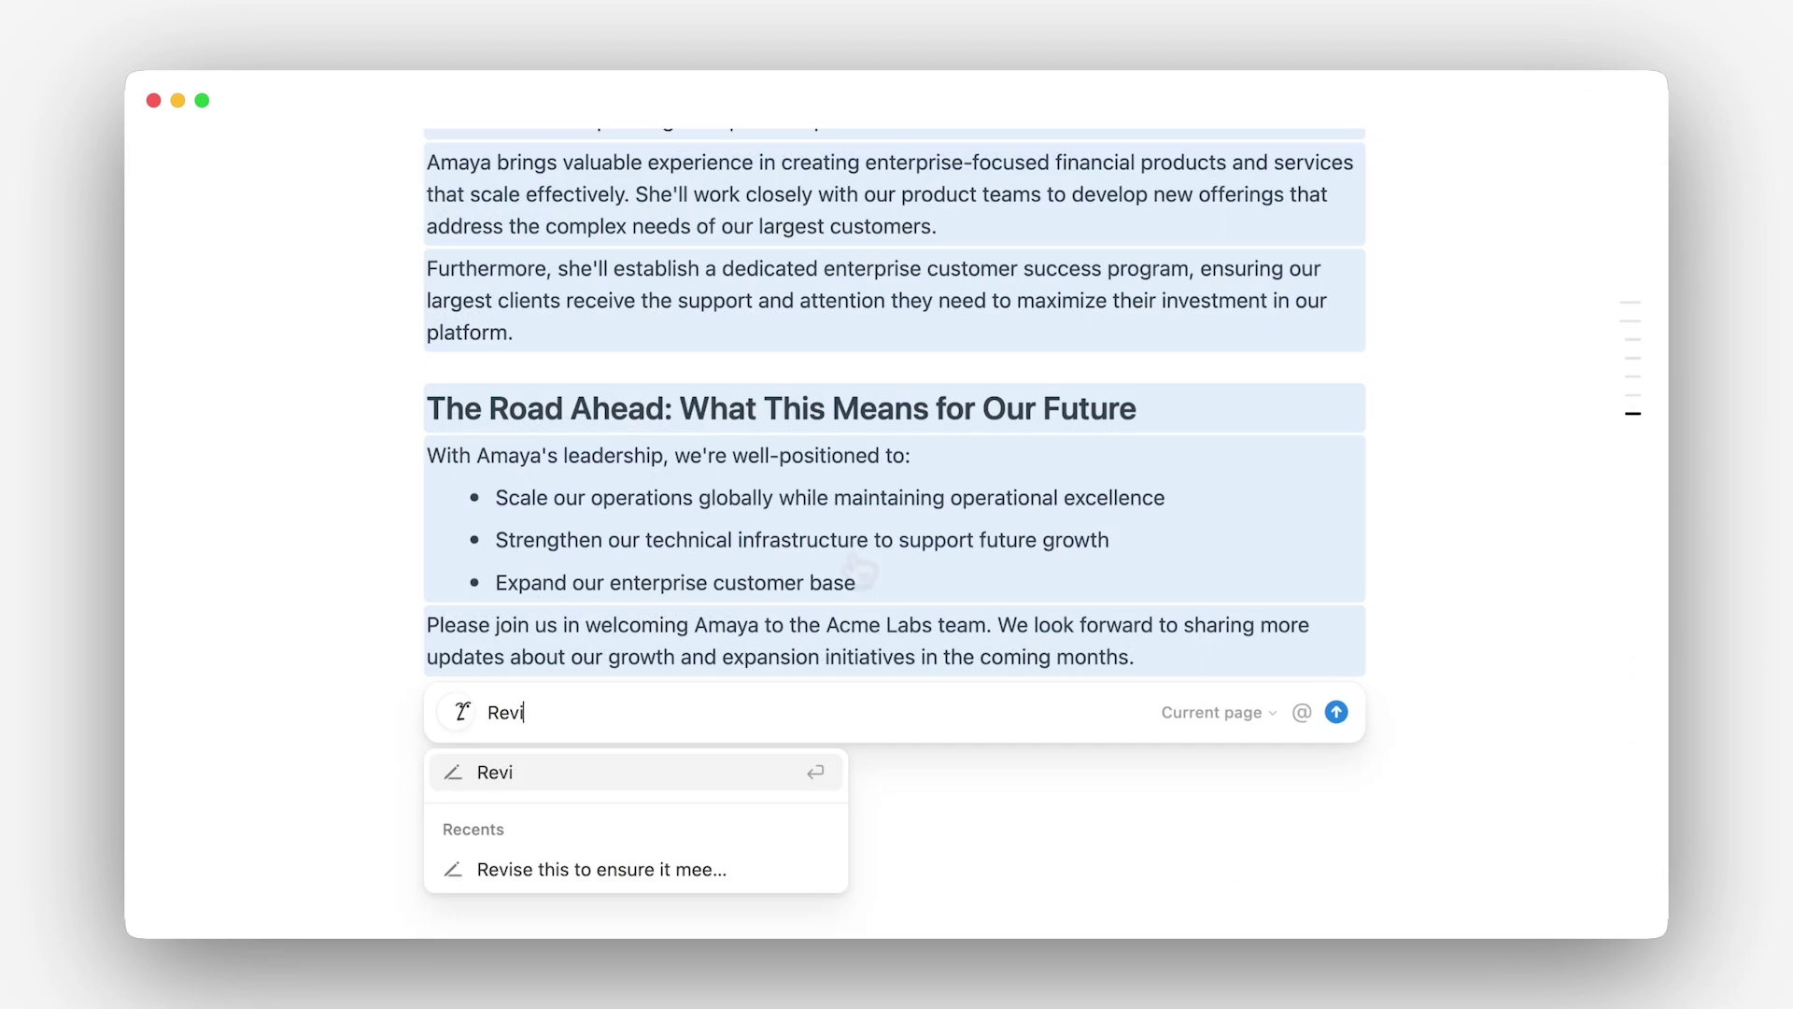
type("acco")
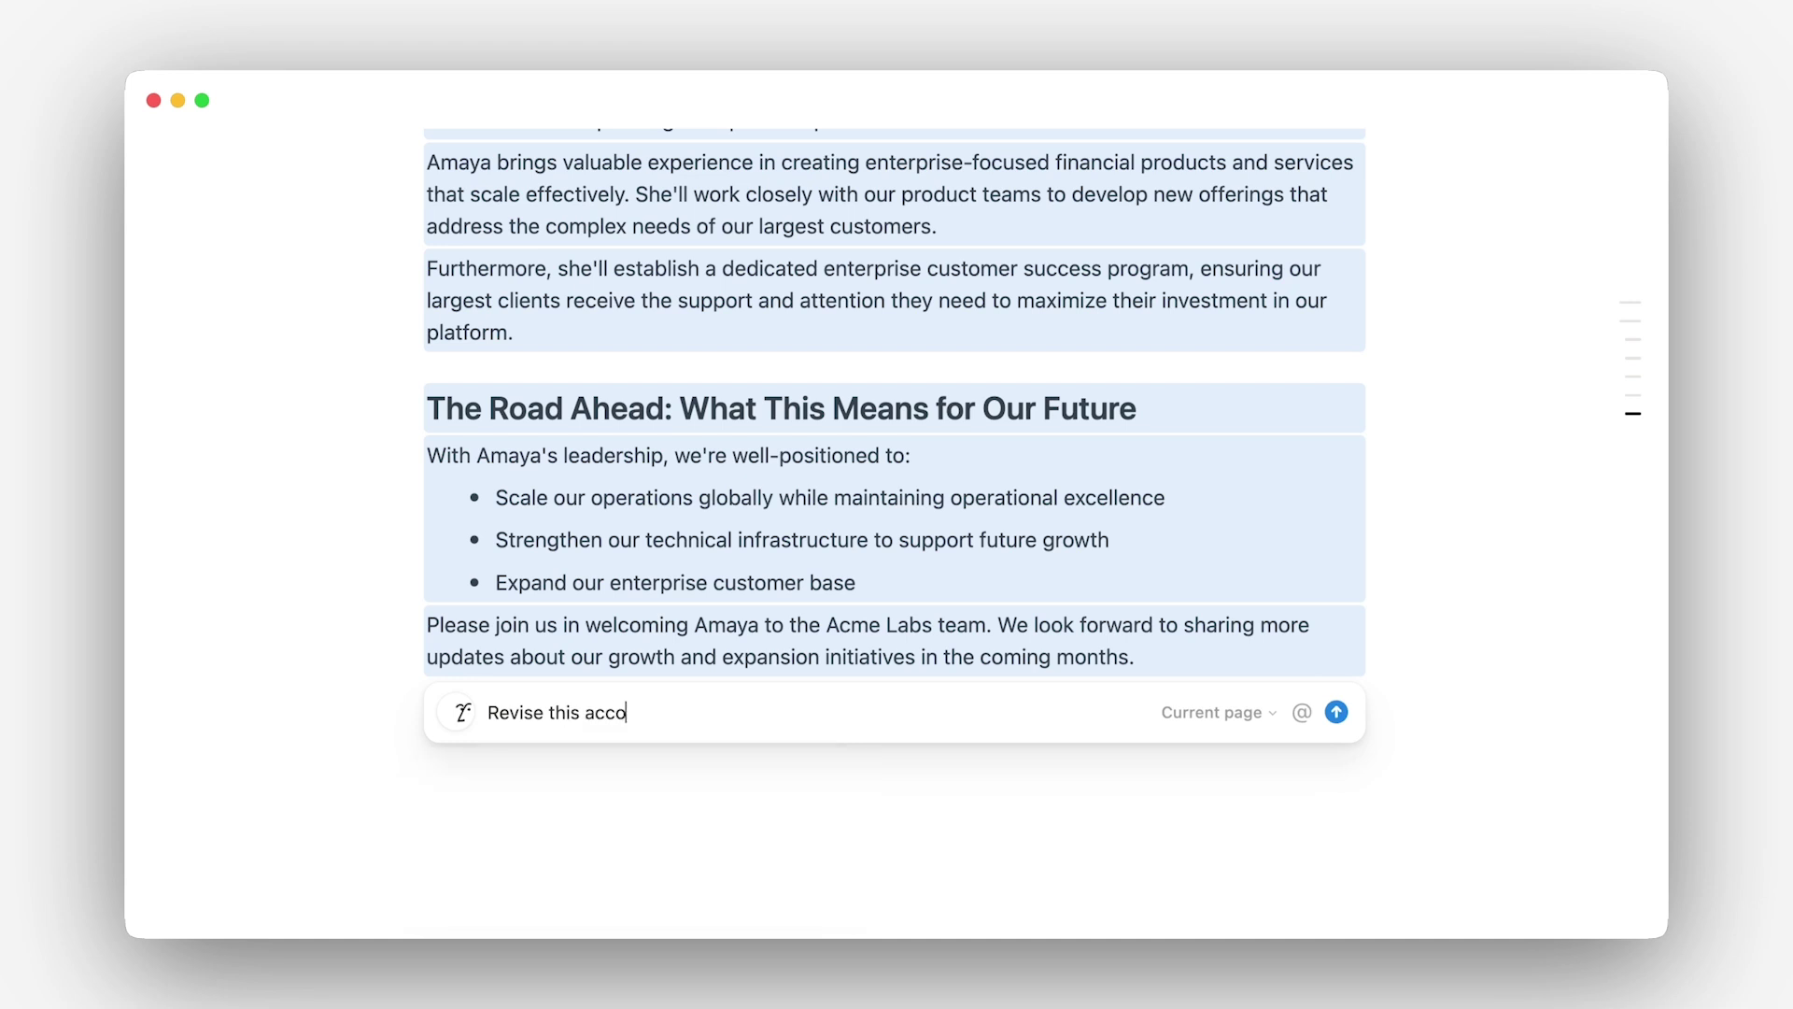
type("@Acme")
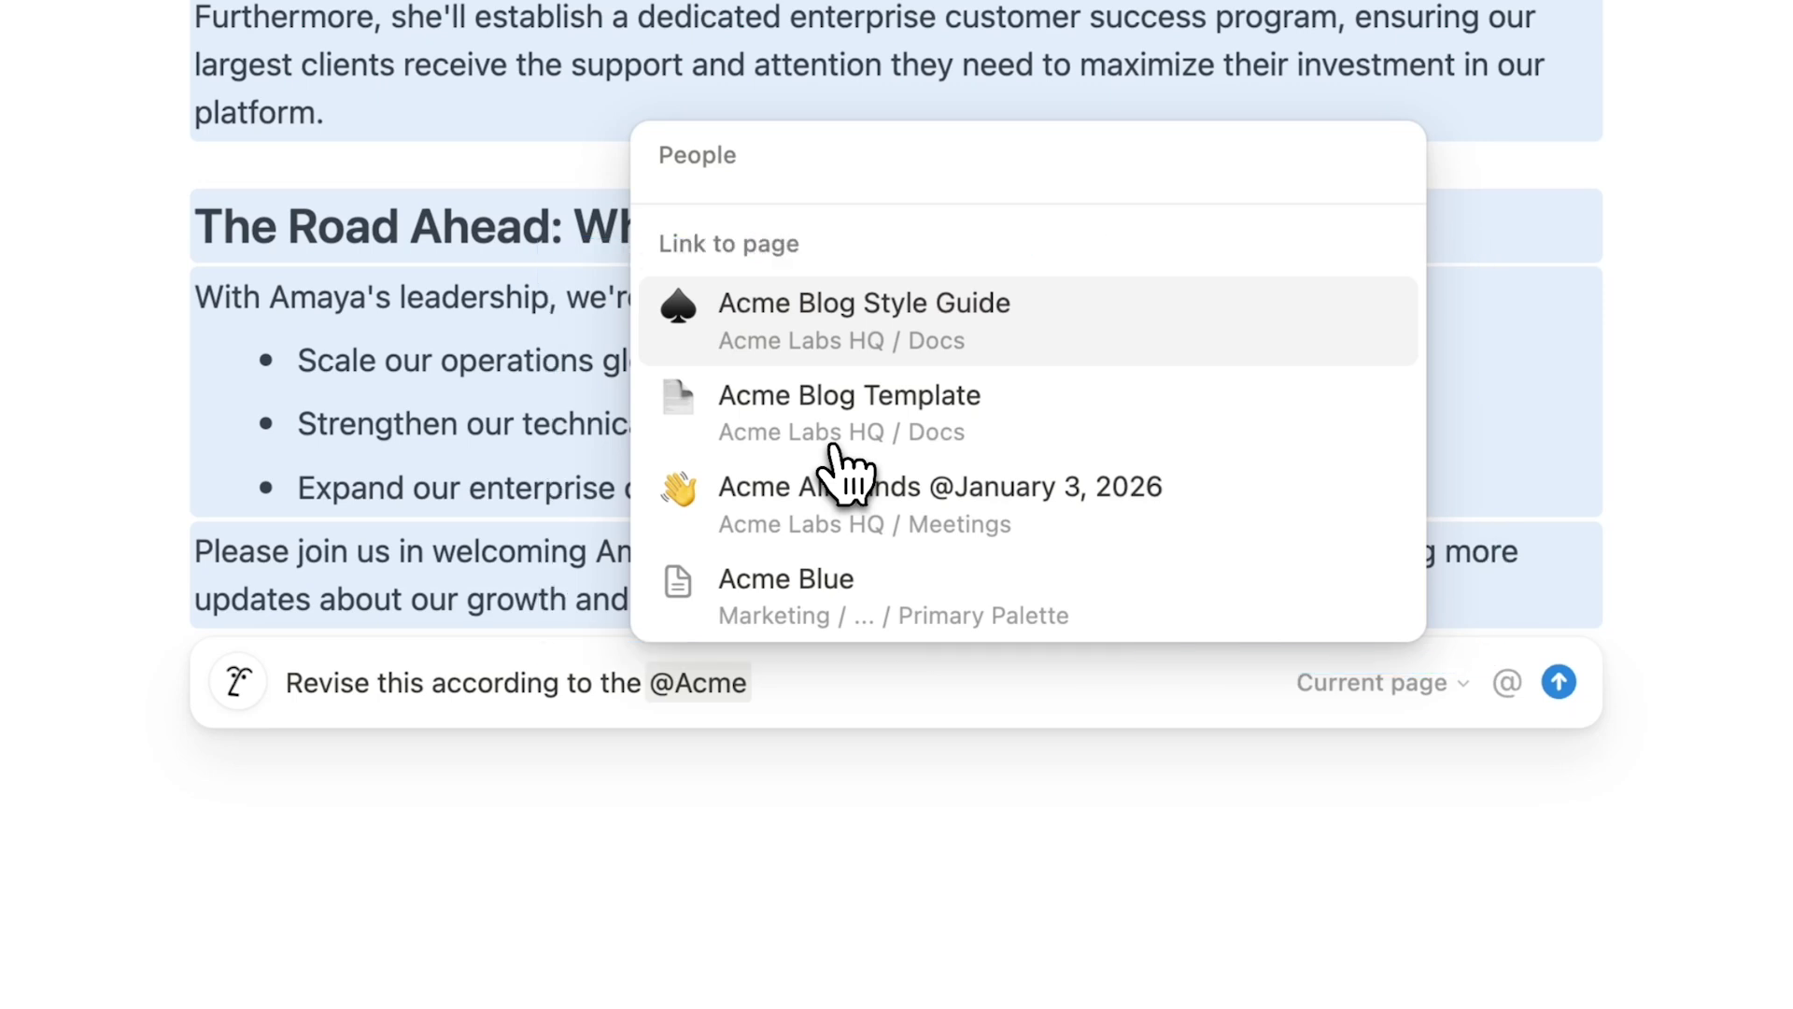
key("Return")
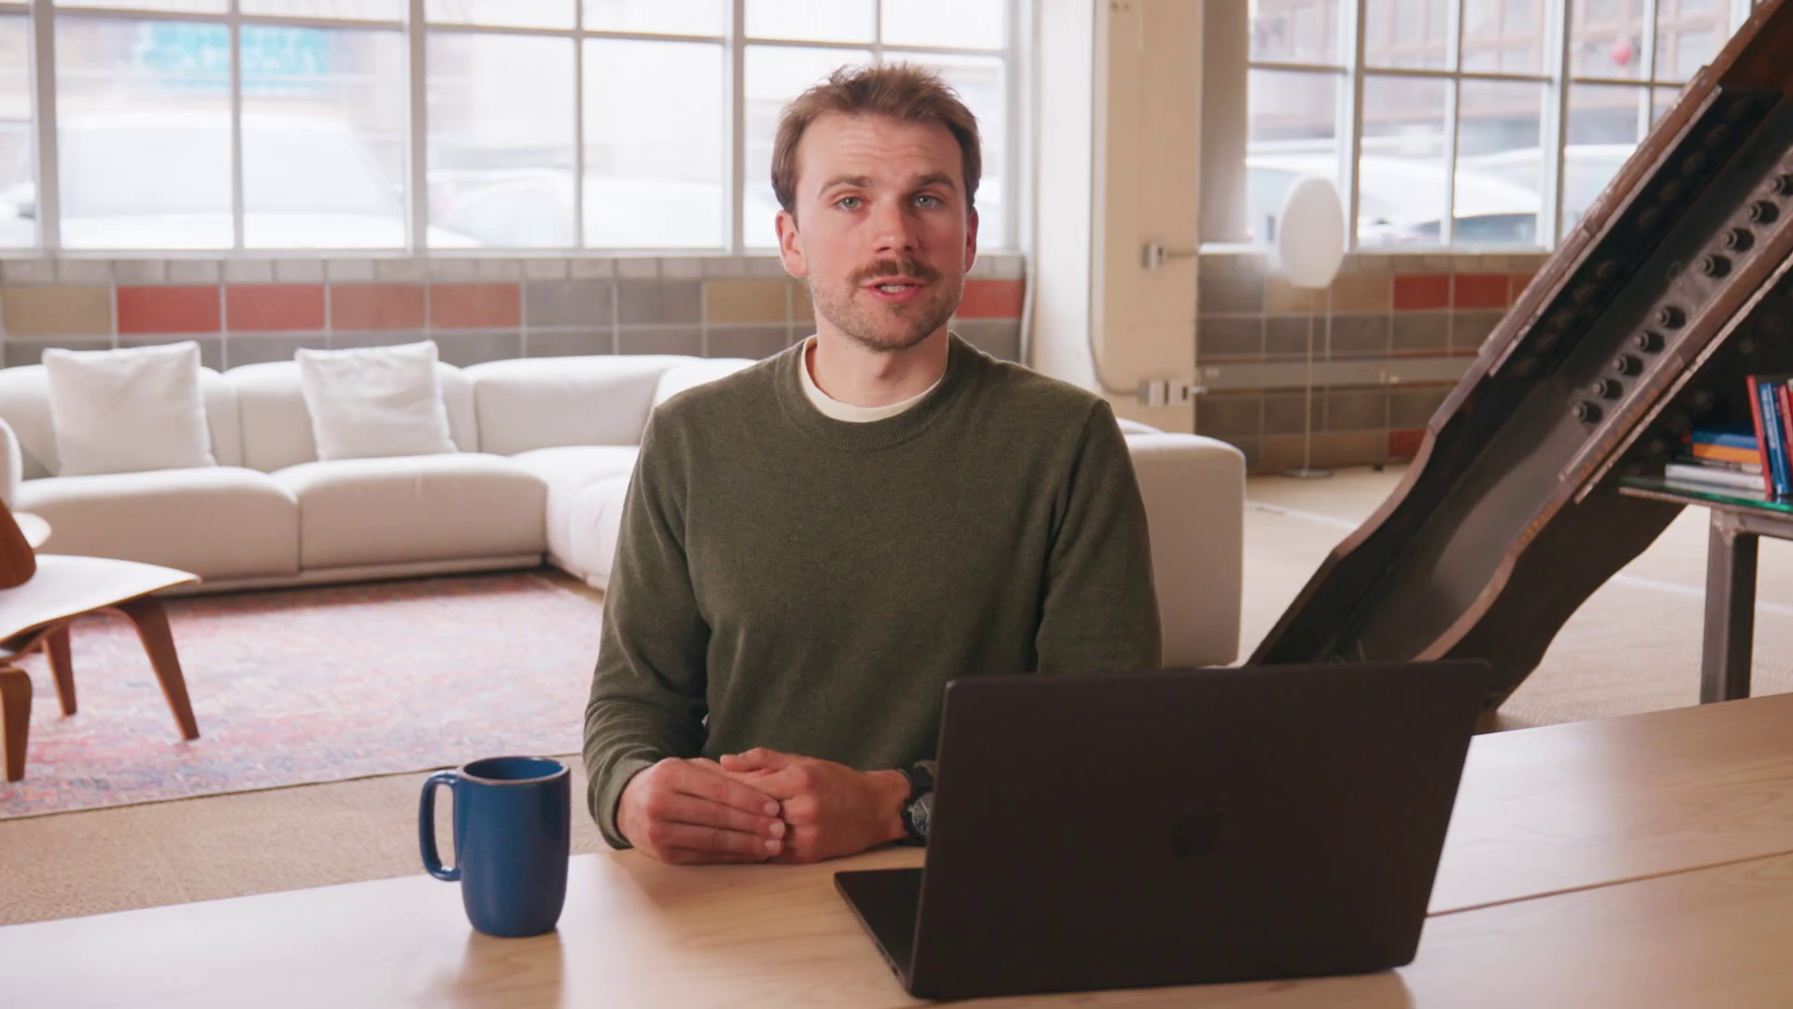